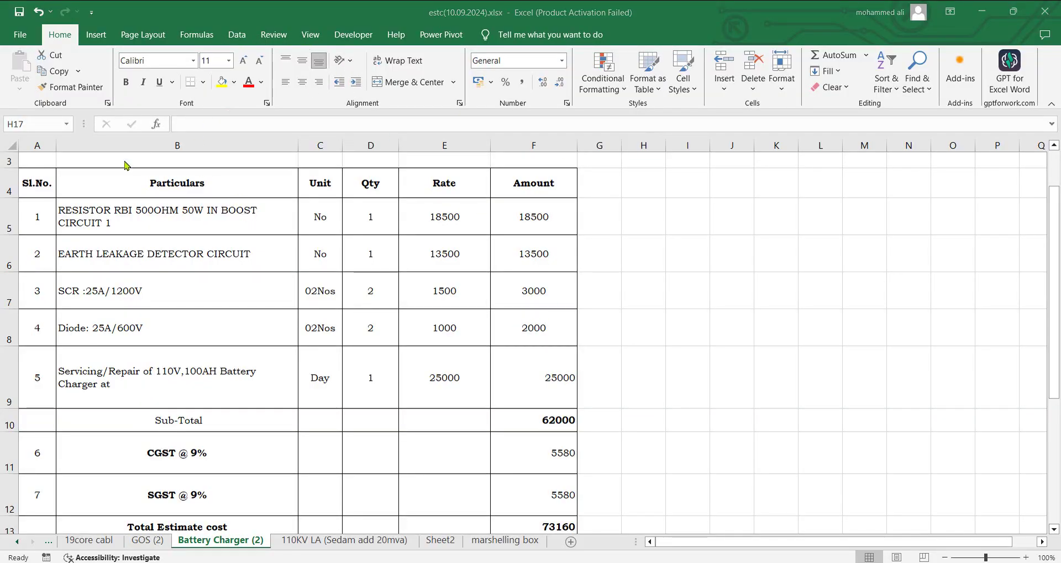
- Inspect the estimate table and the formulas behind the F13 total and the E15 amount in words
drag(31, 175, 539, 487)
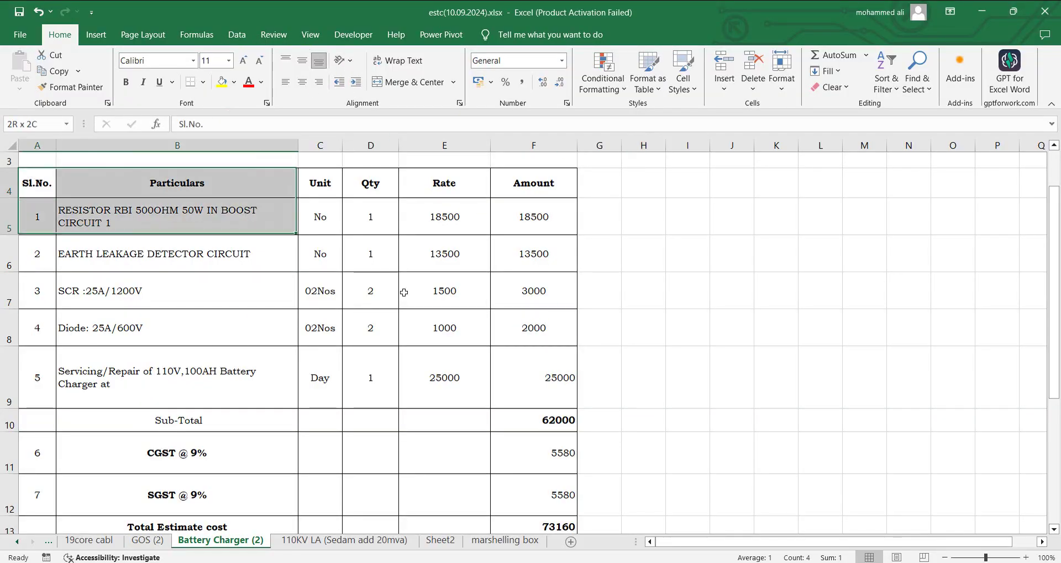
click(688, 459)
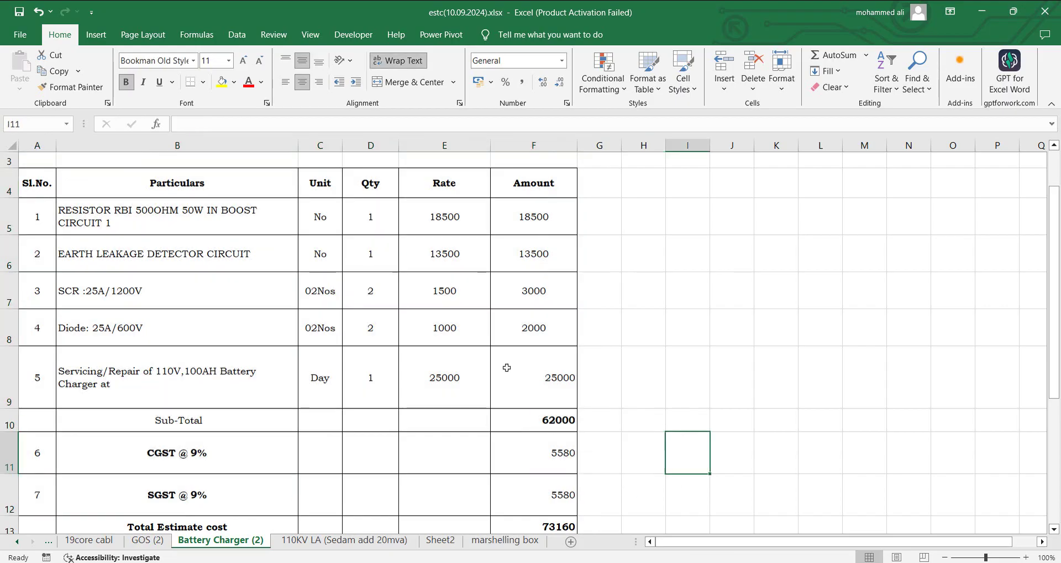
scroll(559, 237, down, 3)
scroll(559, 372, up, 2)
scroll(480, 400, up, 1)
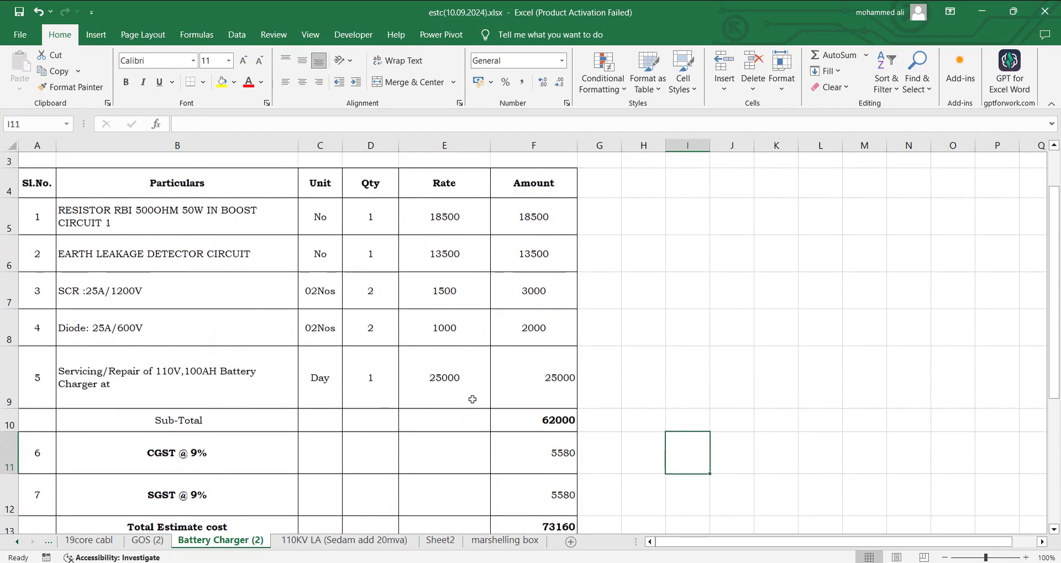
scroll(480, 400, down, 2)
click(503, 392)
scroll(503, 392, up, 2)
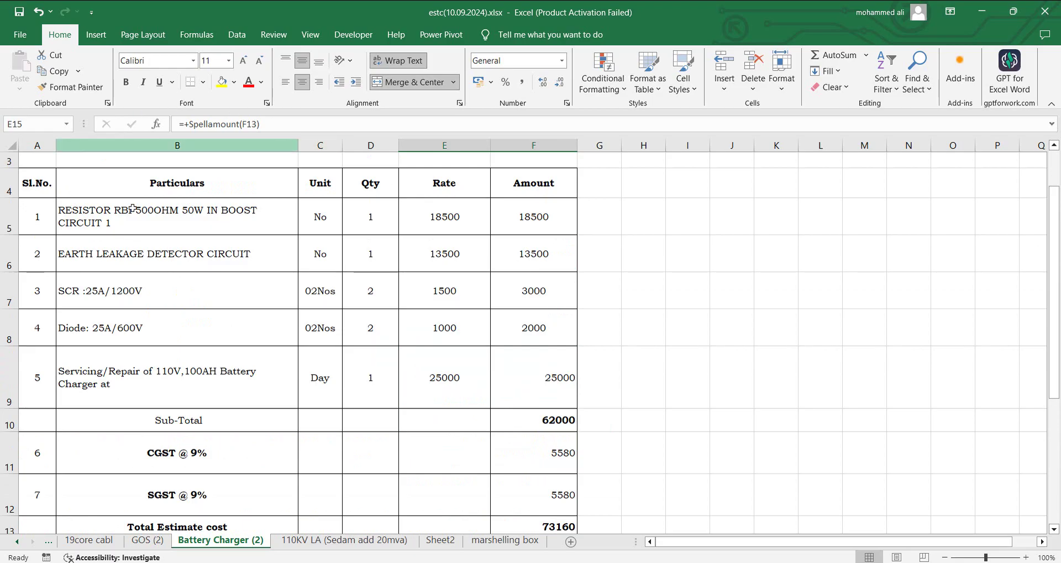
scroll(173, 241, down, 1)
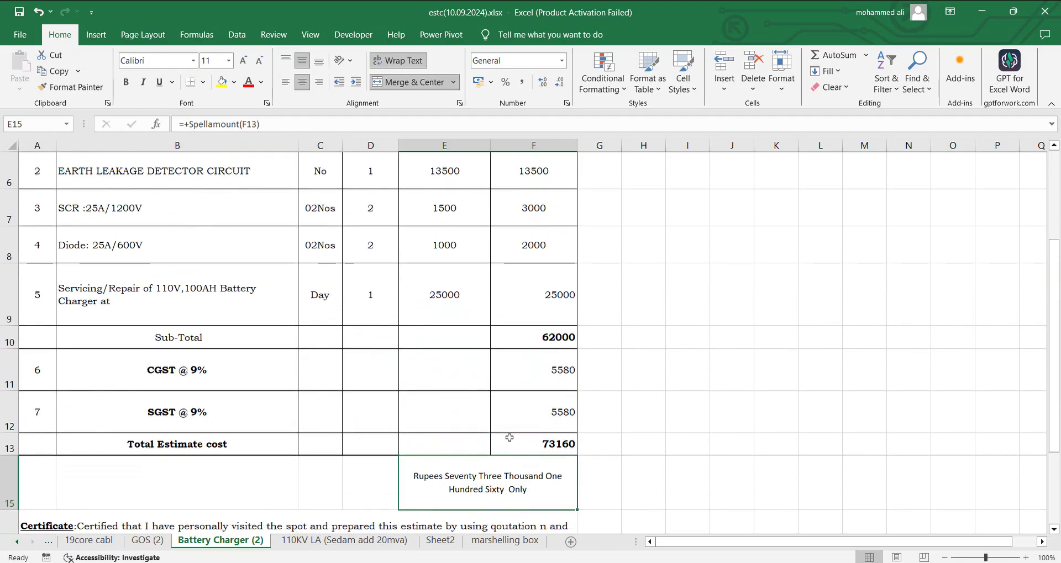
click(550, 445)
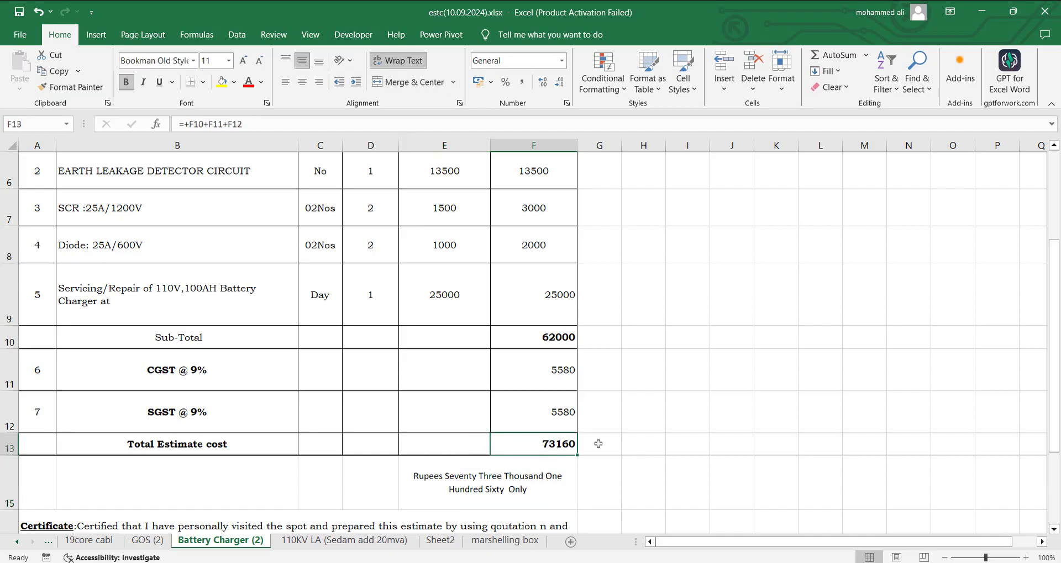
click(508, 484)
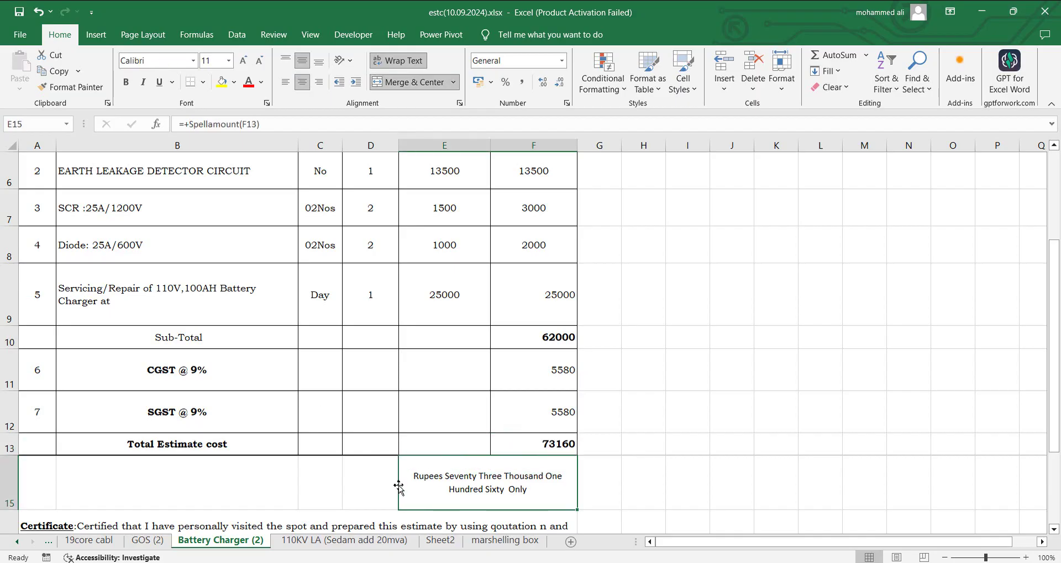
scroll(331, 449, down, 1)
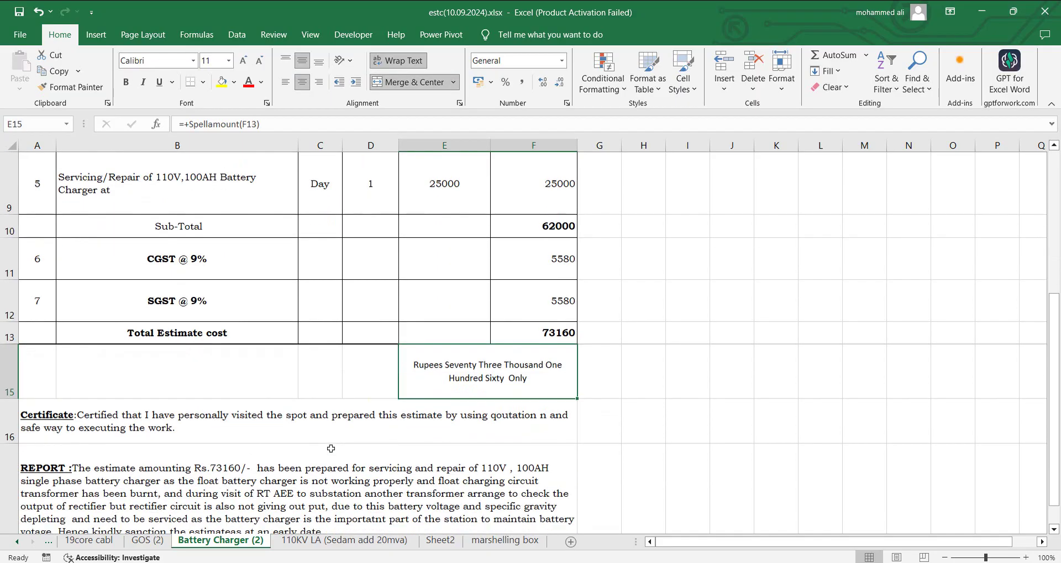
scroll(507, 330, up, 2)
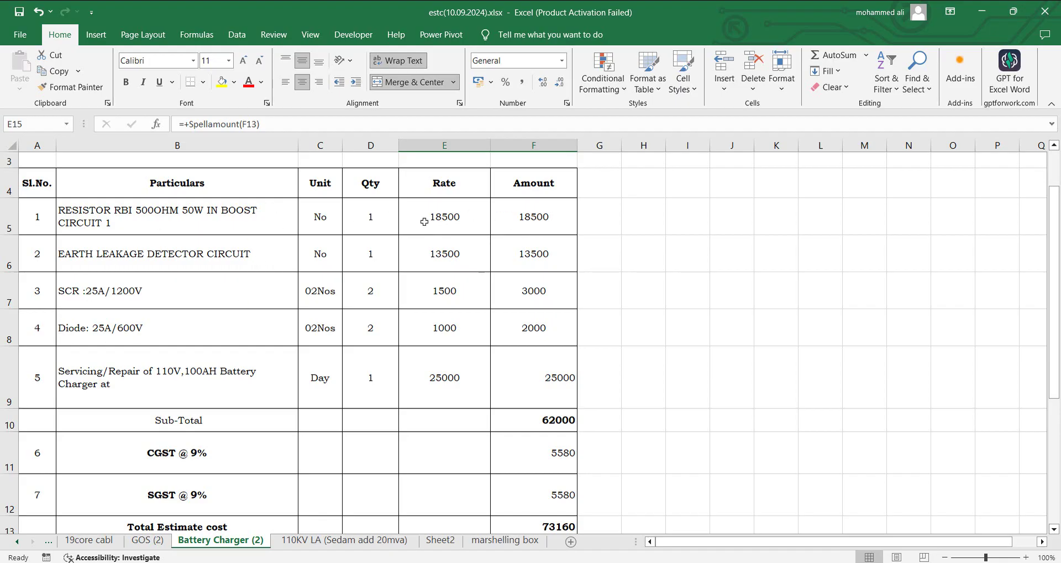
scroll(478, 365, down, 3)
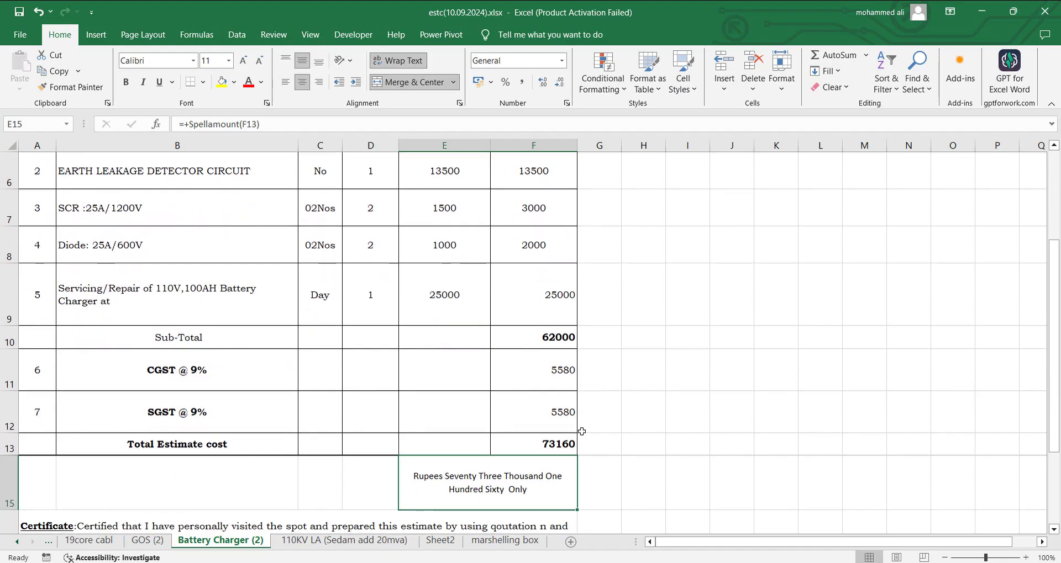
click(556, 444)
scroll(487, 434, up, 3)
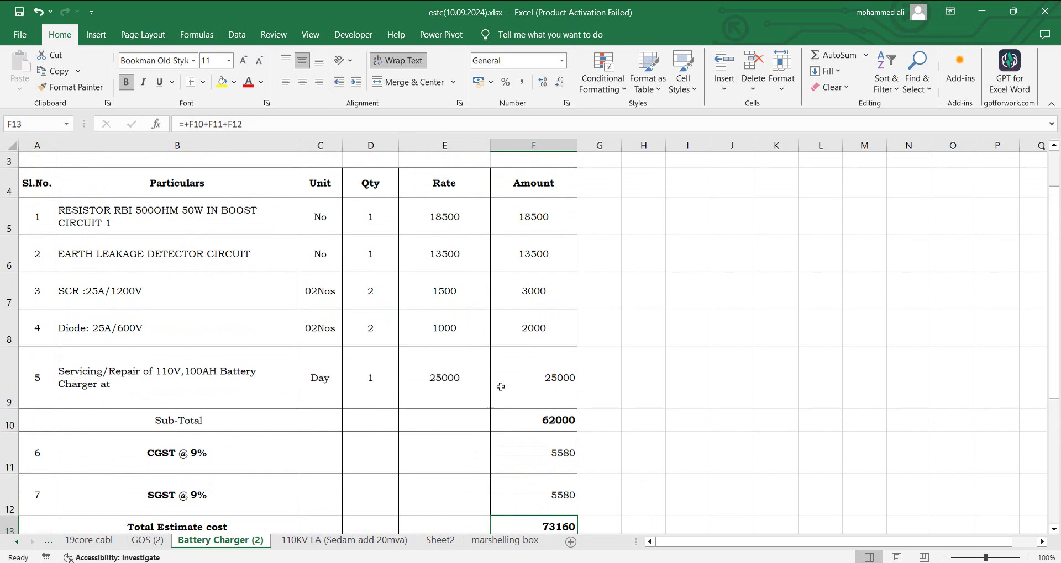
- Change item 1's rate in E5 to 20000 and check the spelled-out total in E15
click(443, 223)
text(2)
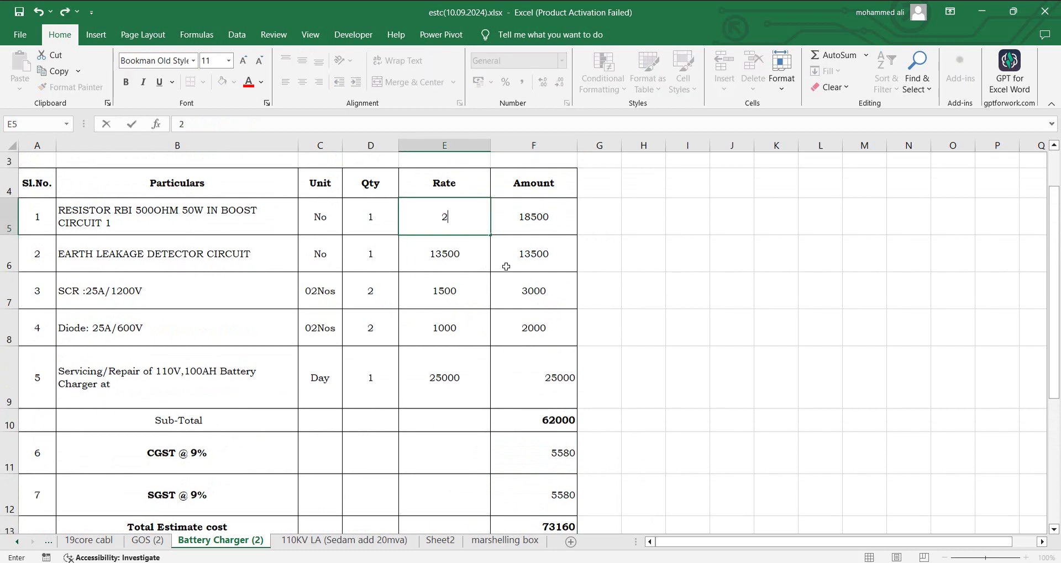
text(0000)
key(Return)
scroll(506, 270, down, 1)
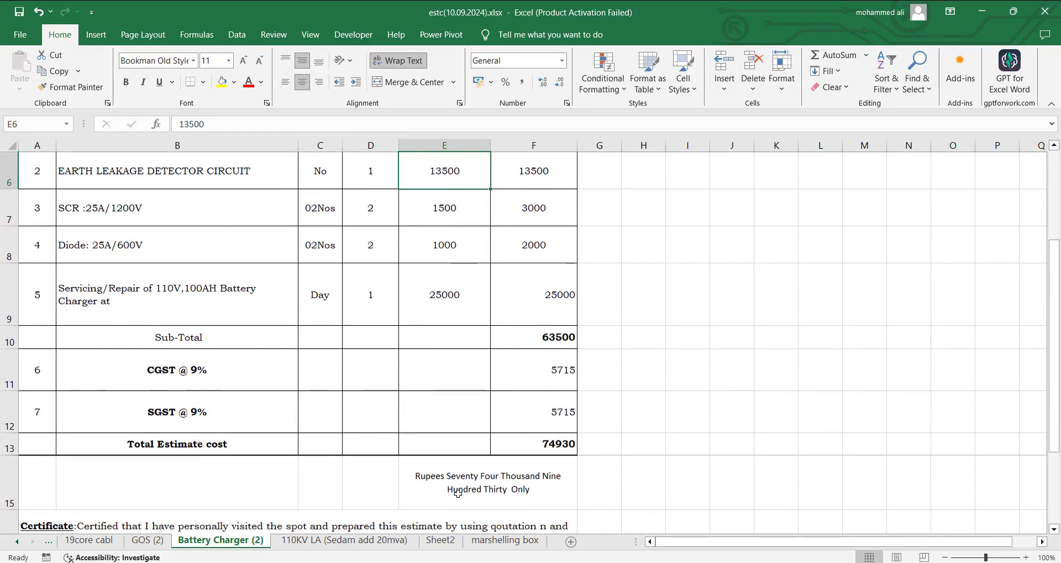
click(618, 474)
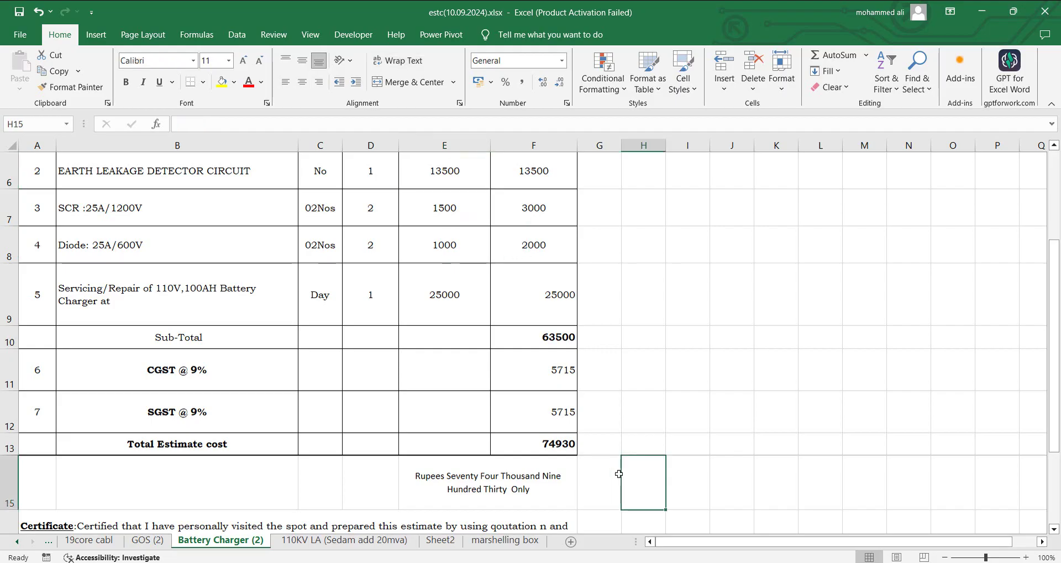
click(534, 478)
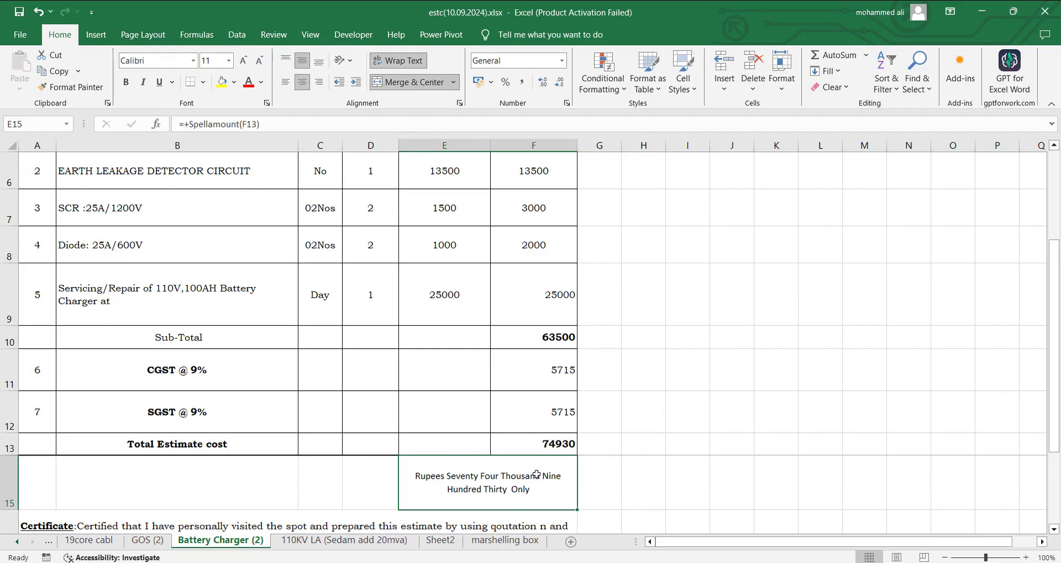
- Undo the change so item 1's rate returns to 18500, and review E15
key(ctrl+z)
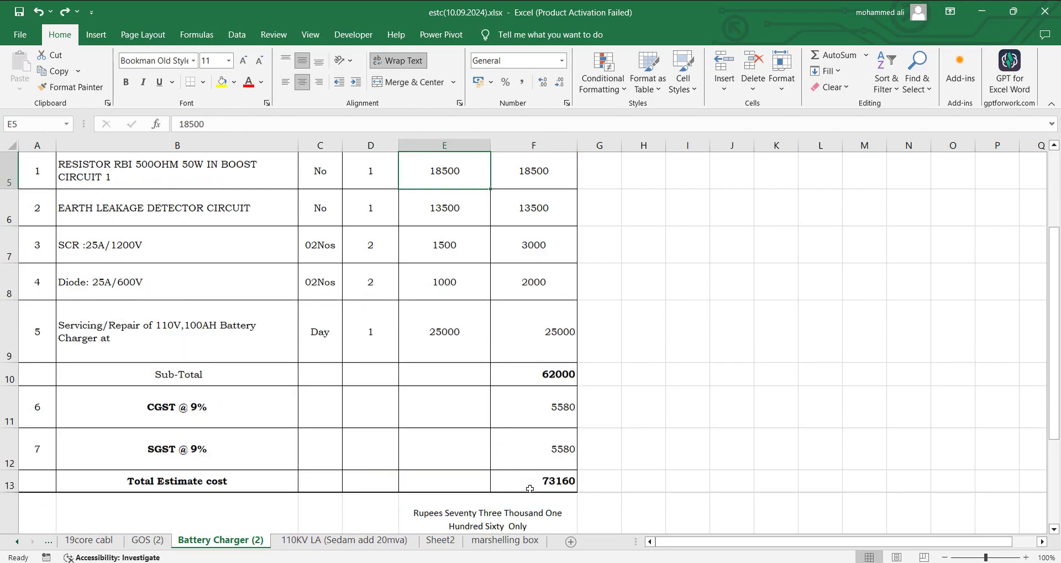
scroll(522, 426, down, 1)
click(521, 418)
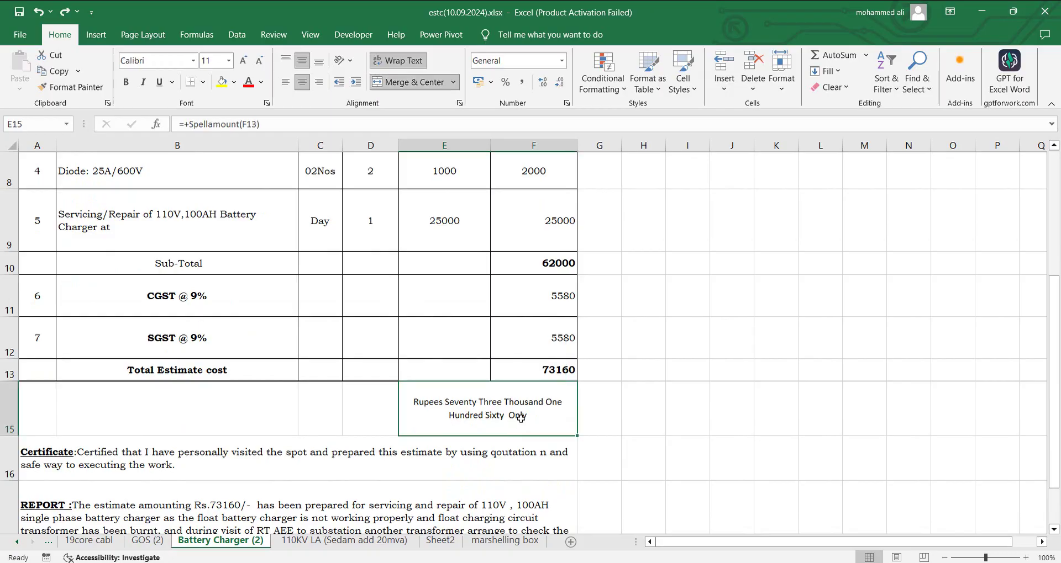
scroll(521, 418, up, 2)
- Re-enter 20000 in E5 and confirm E15 reads Seventy Four Thousand Nine Hundred Thirty
click(437, 216)
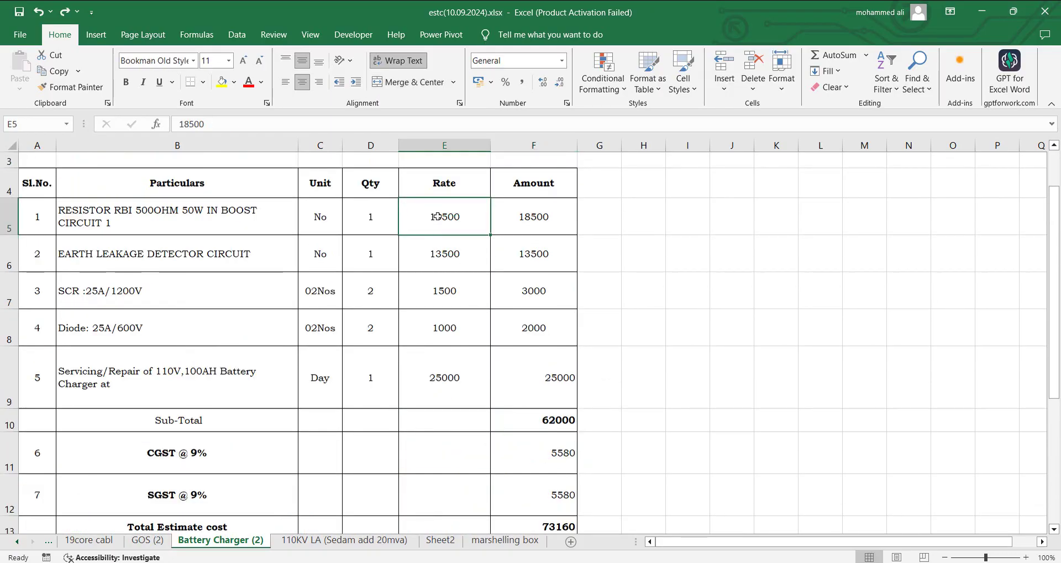
text(20000)
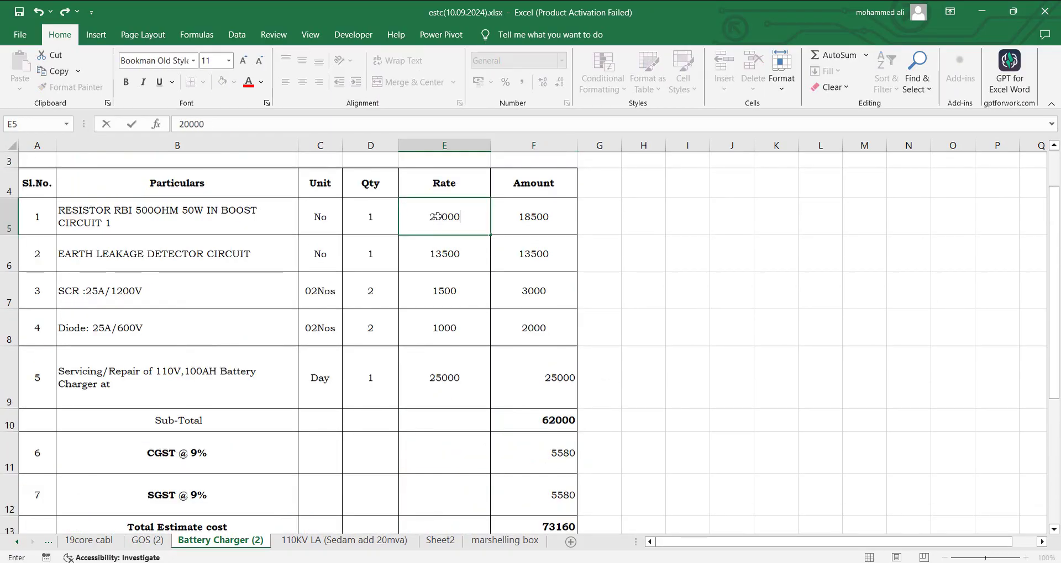
click(630, 288)
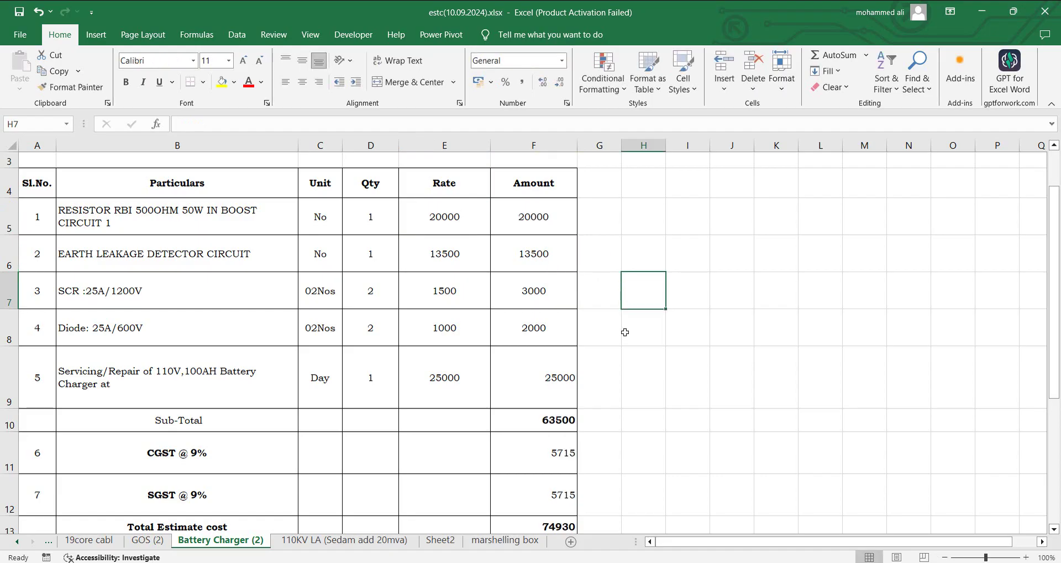
scroll(638, 328, down, 1)
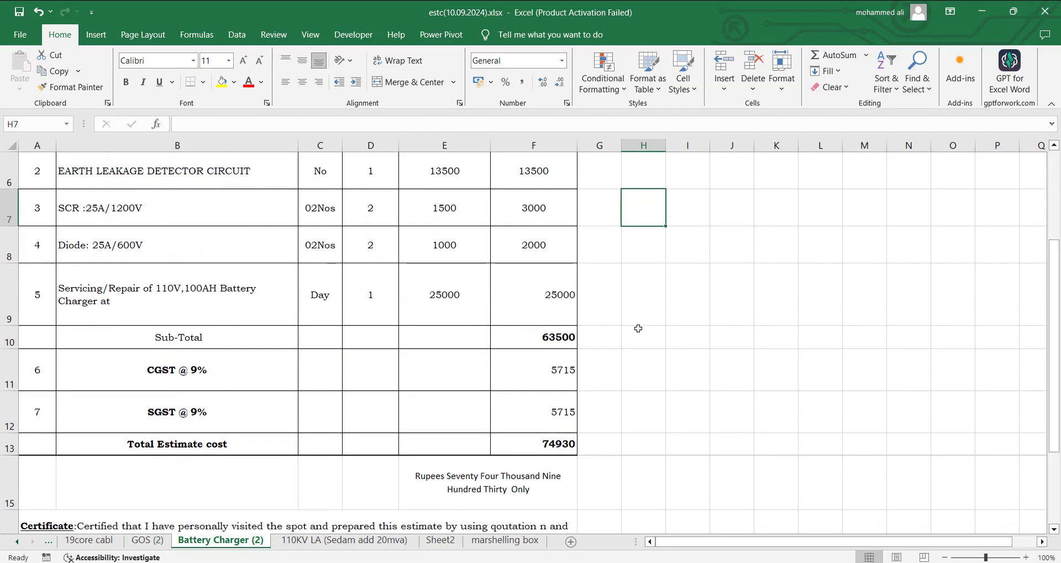
click(528, 471)
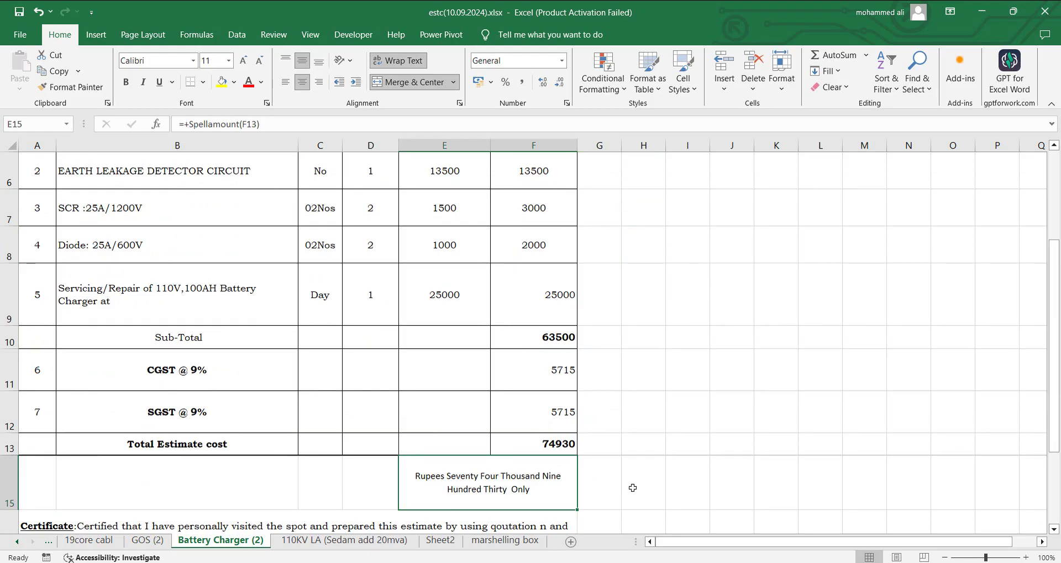
scroll(632, 488, down, 1)
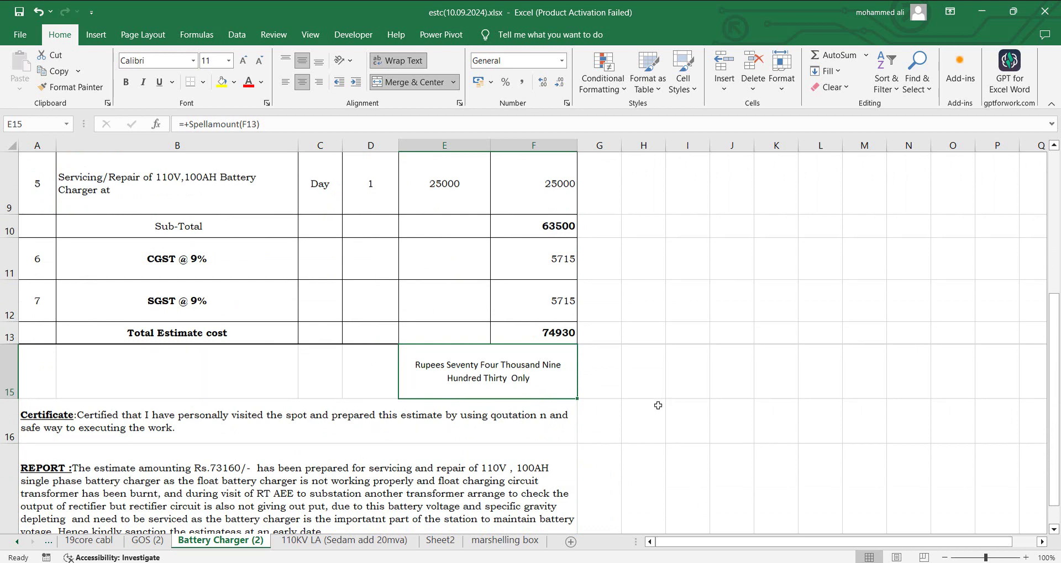
double_click(534, 360)
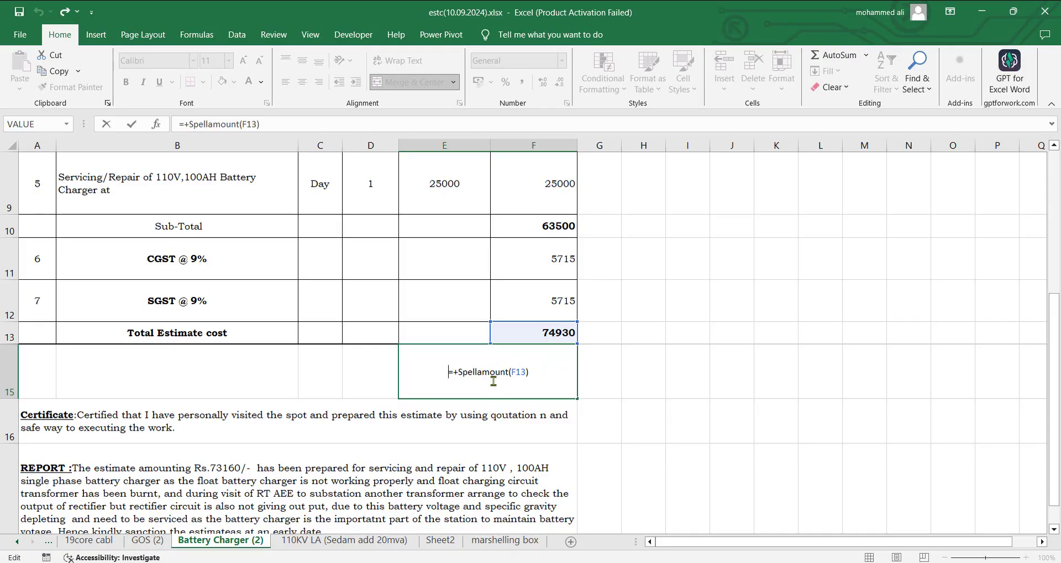
click(604, 378)
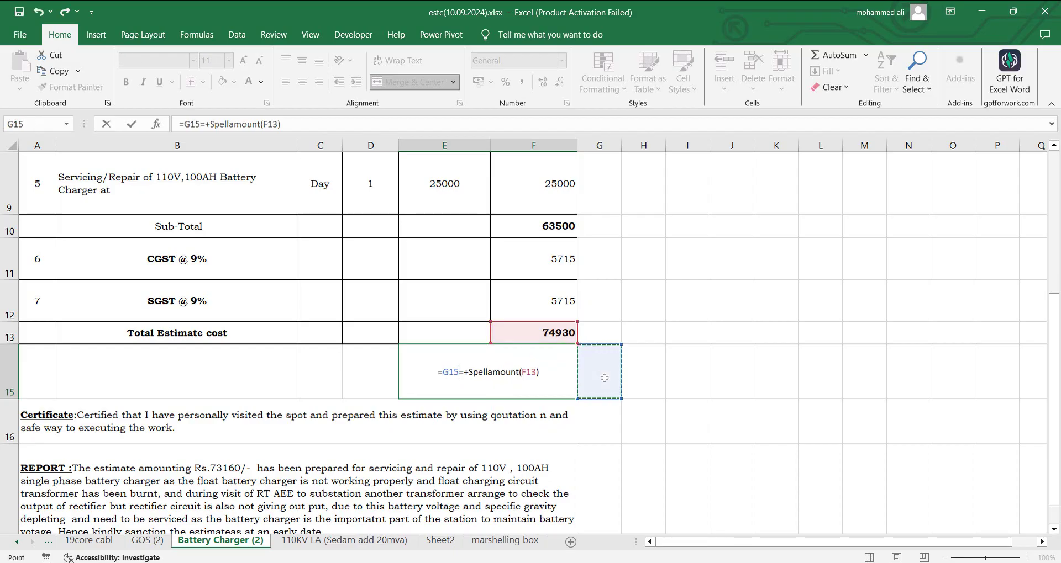
key(Escape)
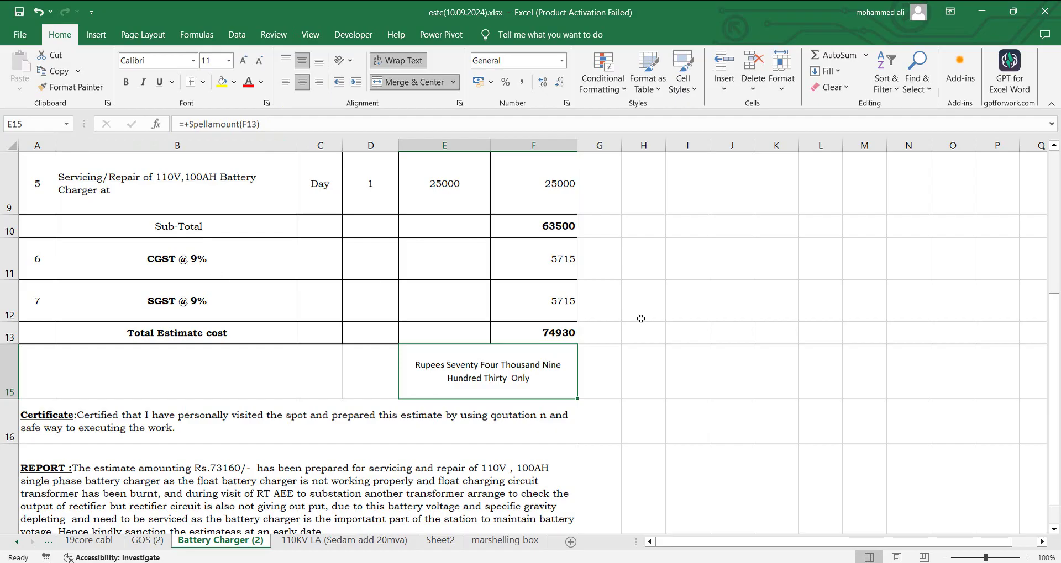
scroll(641, 319, up, 2)
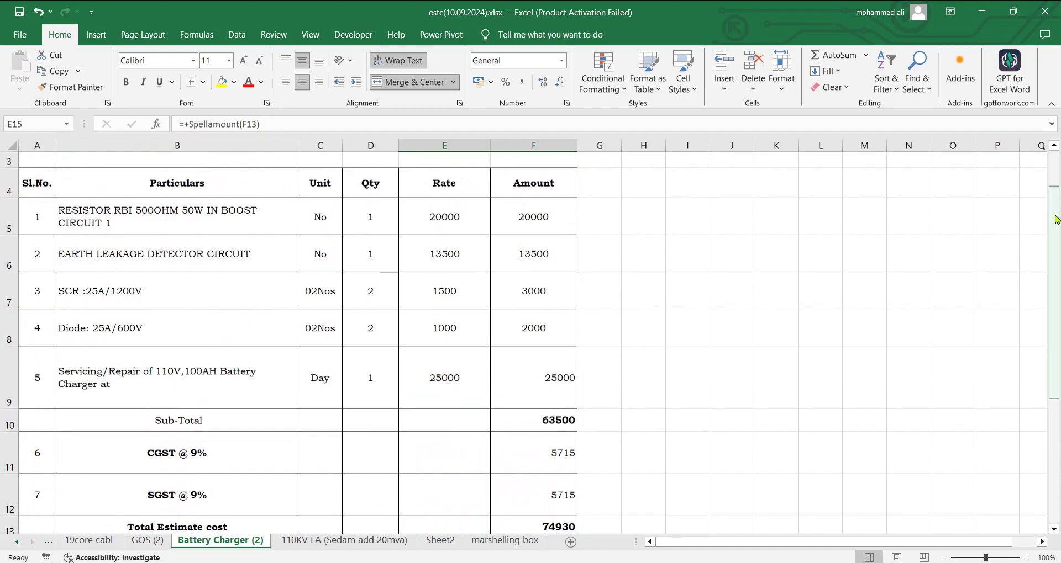
- Launch Visual Basic from the Developer tab to view Module1's code
click(1056, 219)
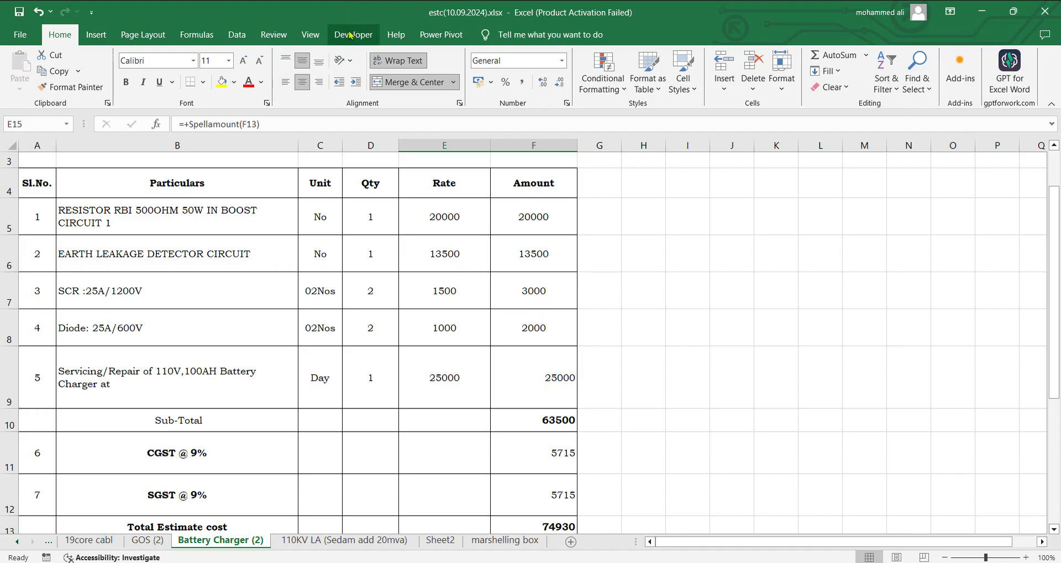
click(351, 34)
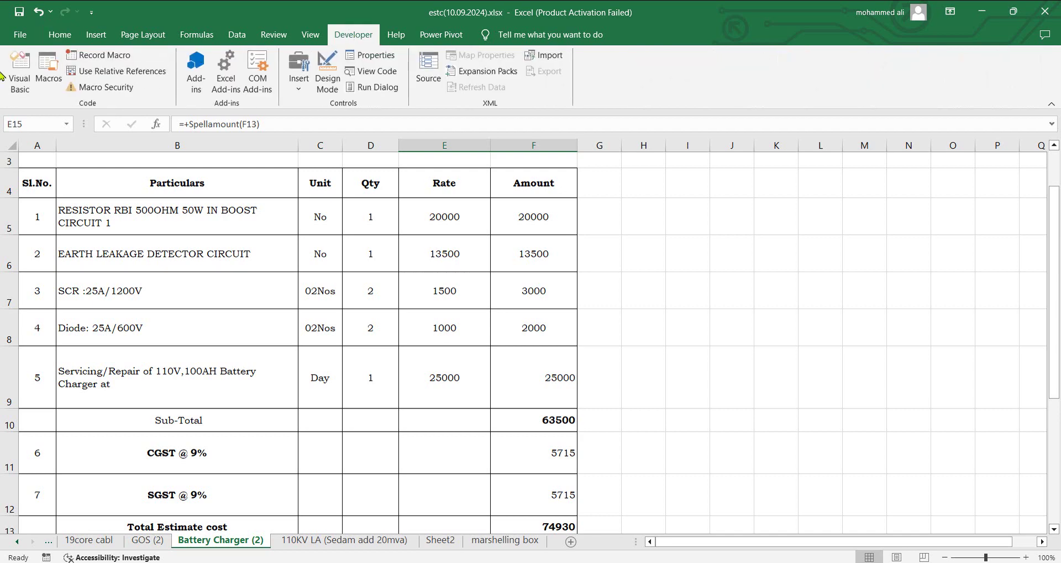
click(22, 83)
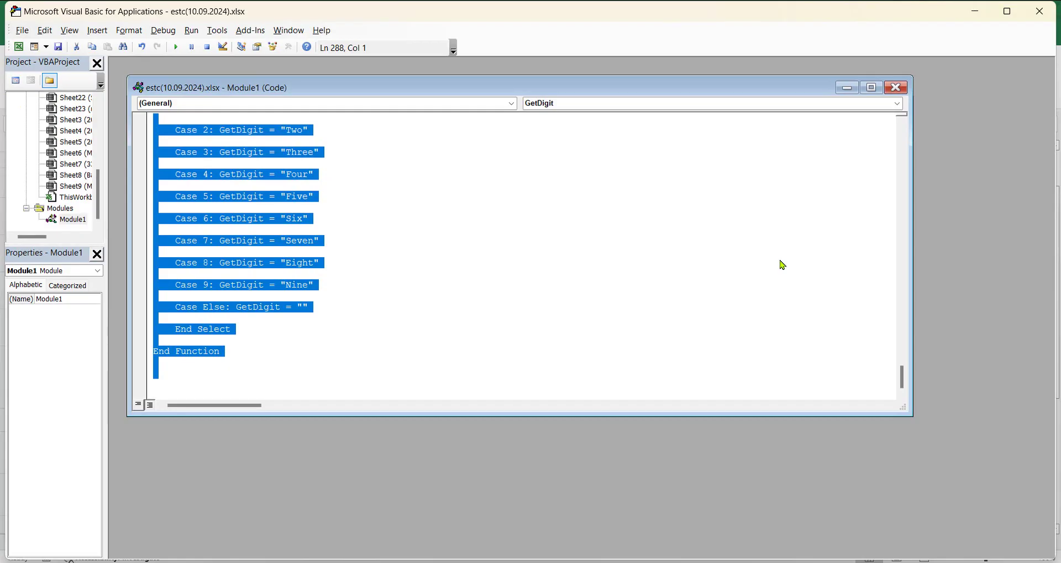
- Delete Module1's old code, insert a new module, then minimize the editor and Excel
key(Delete)
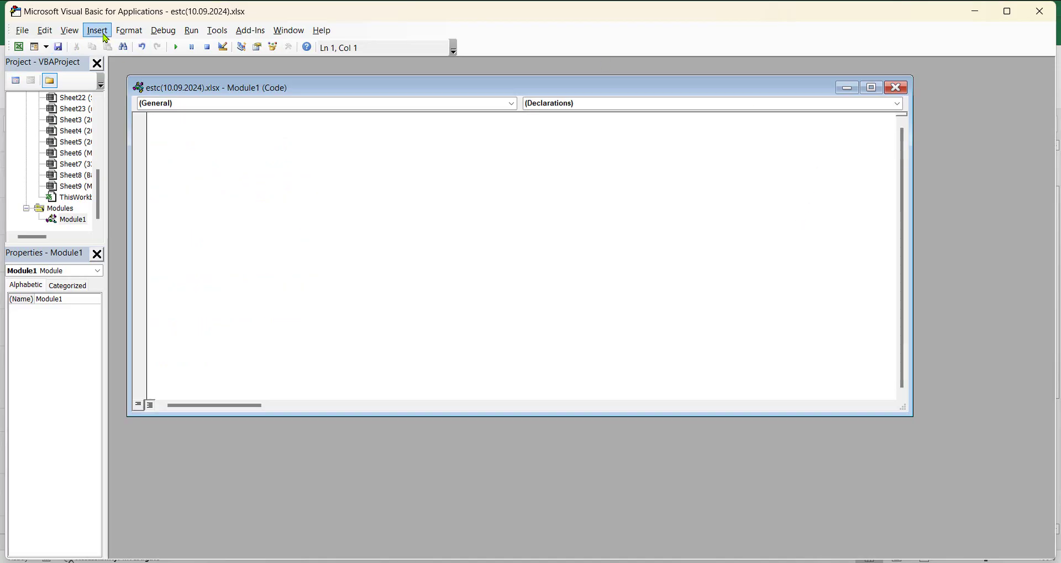
click(105, 37)
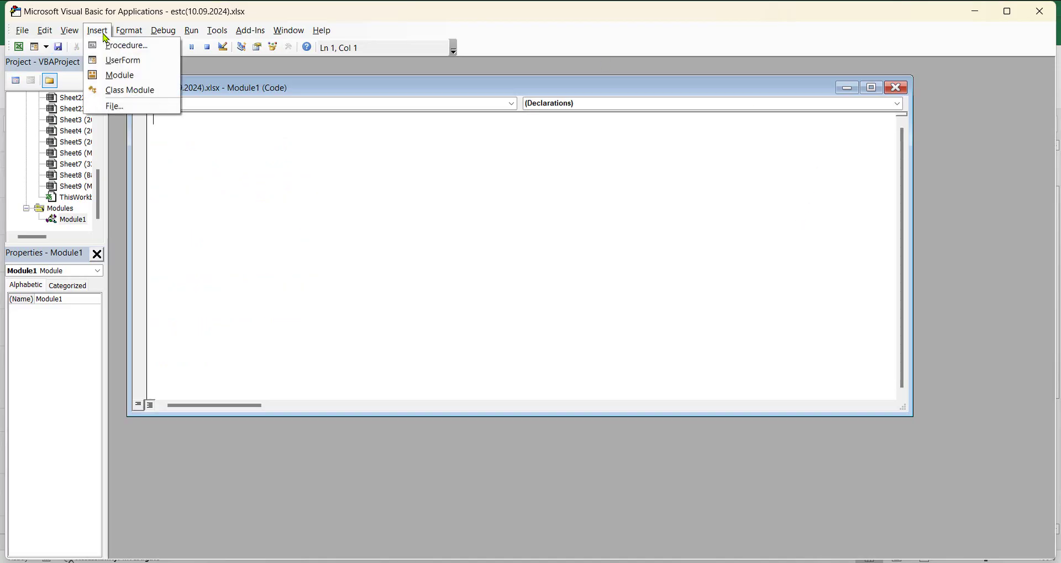
click(132, 77)
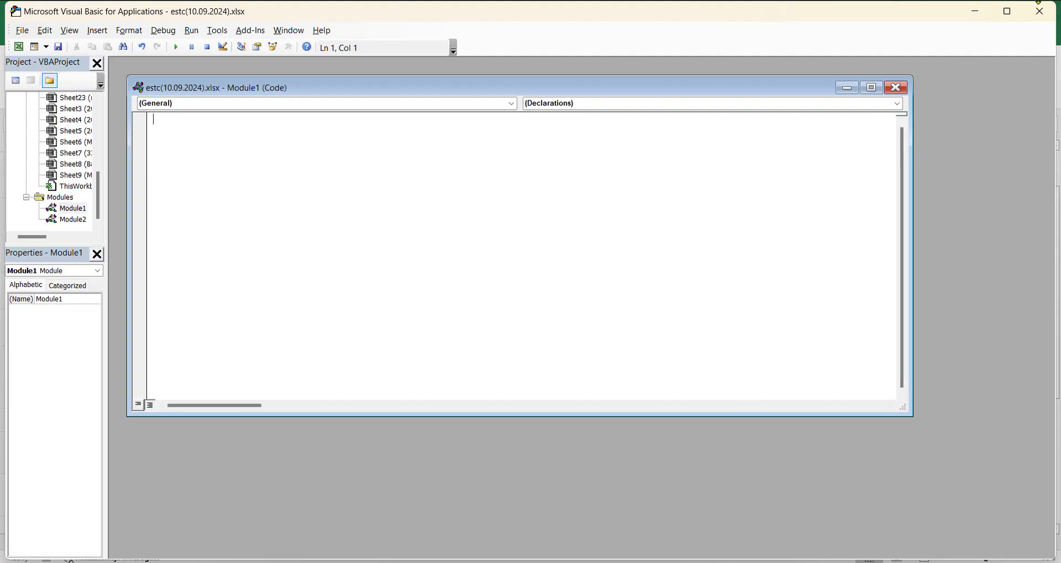
click(983, 13)
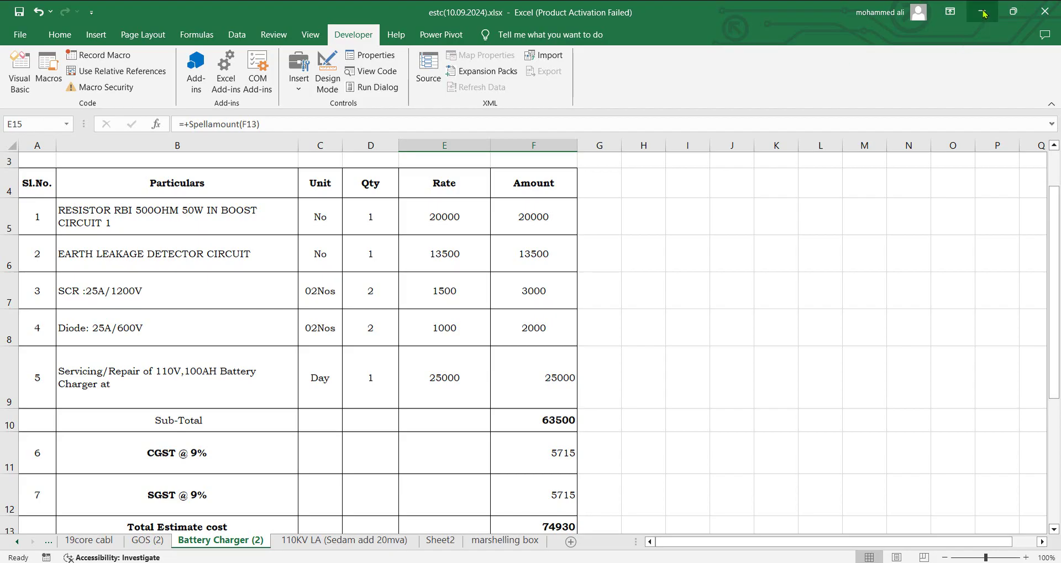
click(982, 12)
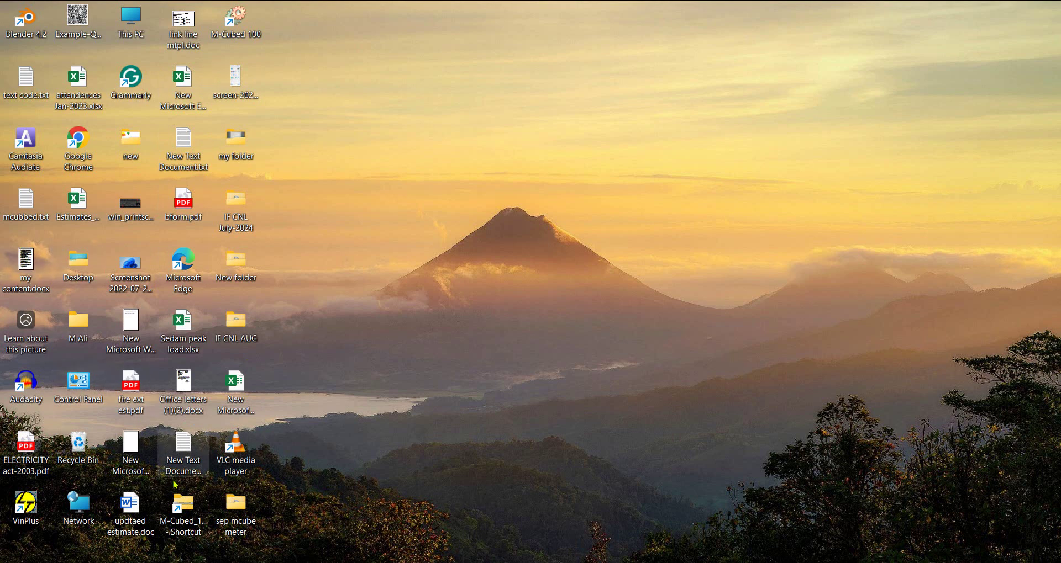
- Open text code.txt, copy the code from Function Spellamount down, and return to the VBA editor
double_click(199, 467)
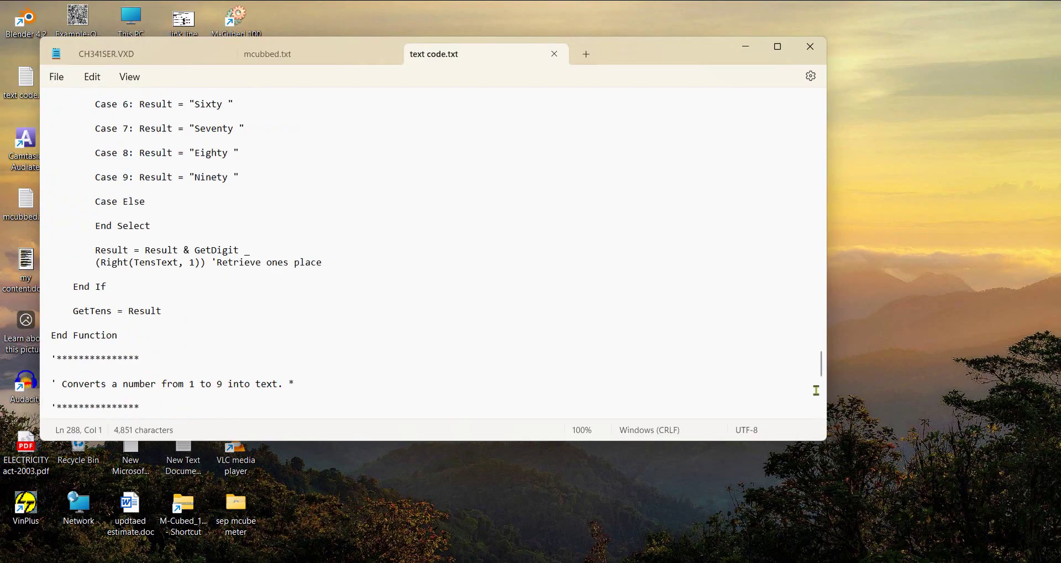
scroll(814, 245, up, 1)
scroll(815, 245, up, 5)
scroll(815, 245, up, 20)
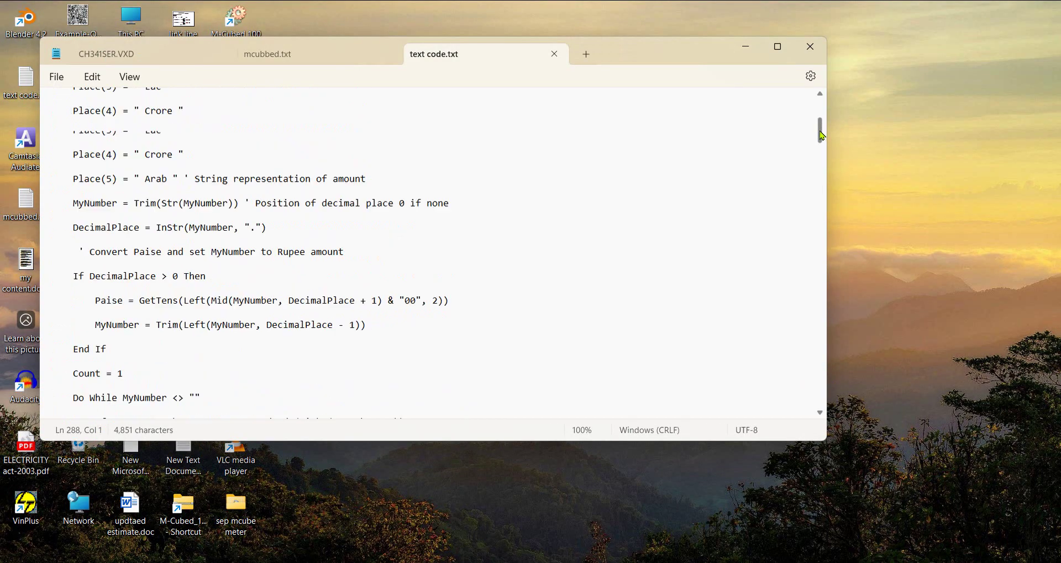
scroll(815, 245, up, 5)
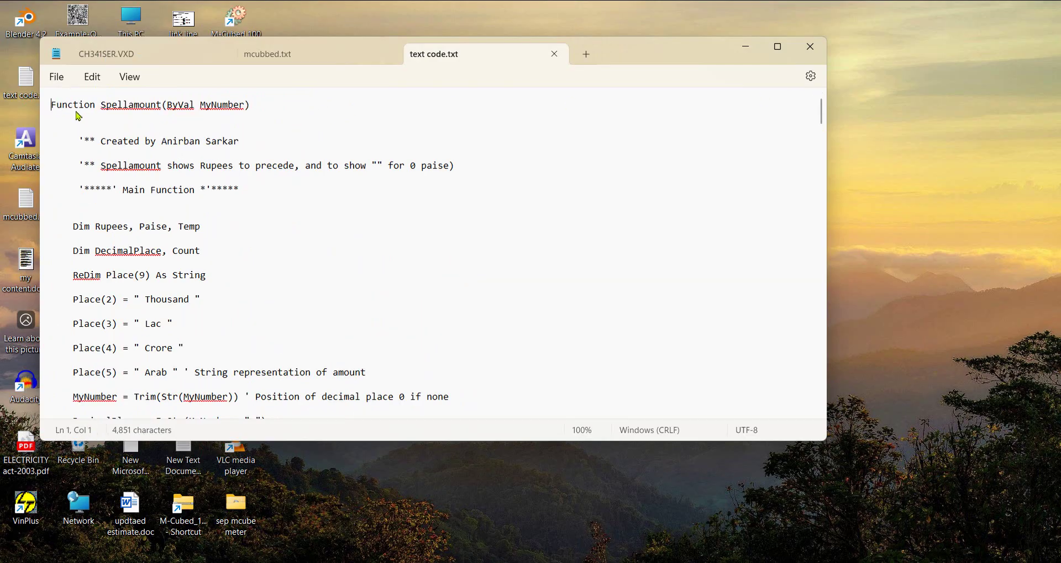
drag(53, 109, 291, 512)
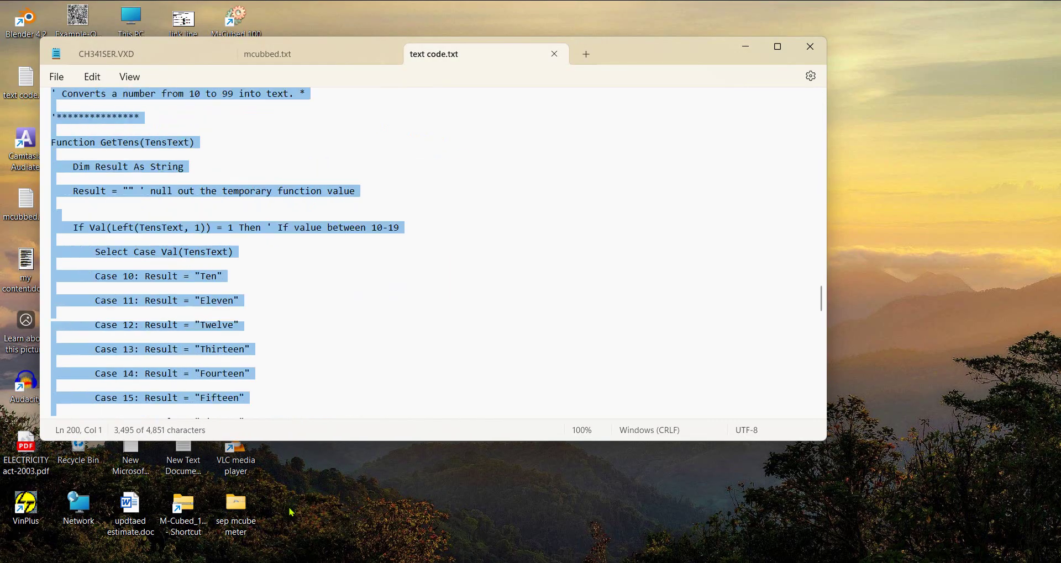
key(alt+Tab)
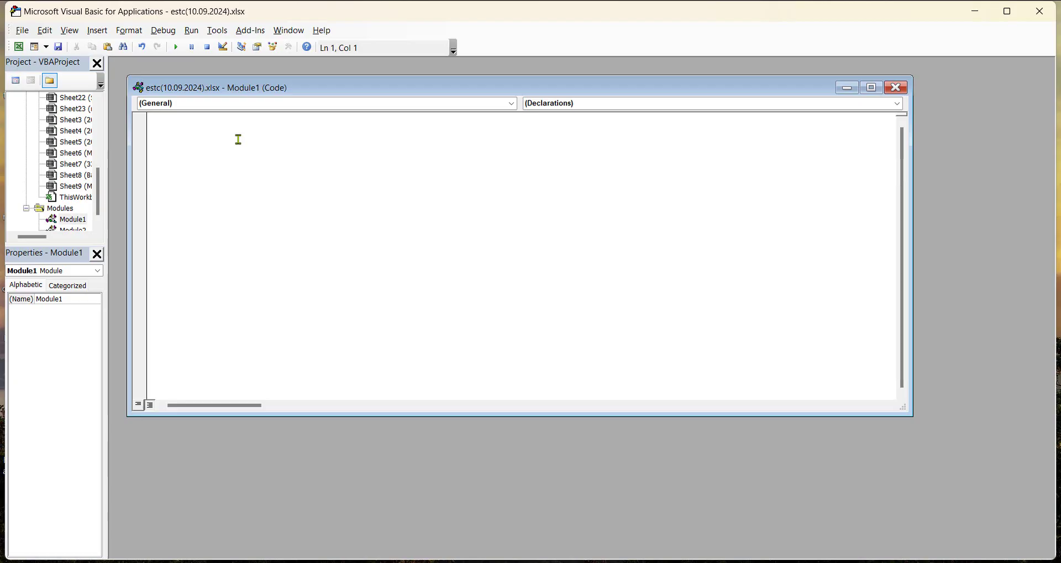
- Paste the Spellamount code into Module1 and save the workbook, dismissing the macro-free warning
key(ctrl+v)
scroll(788, 333, up, 7)
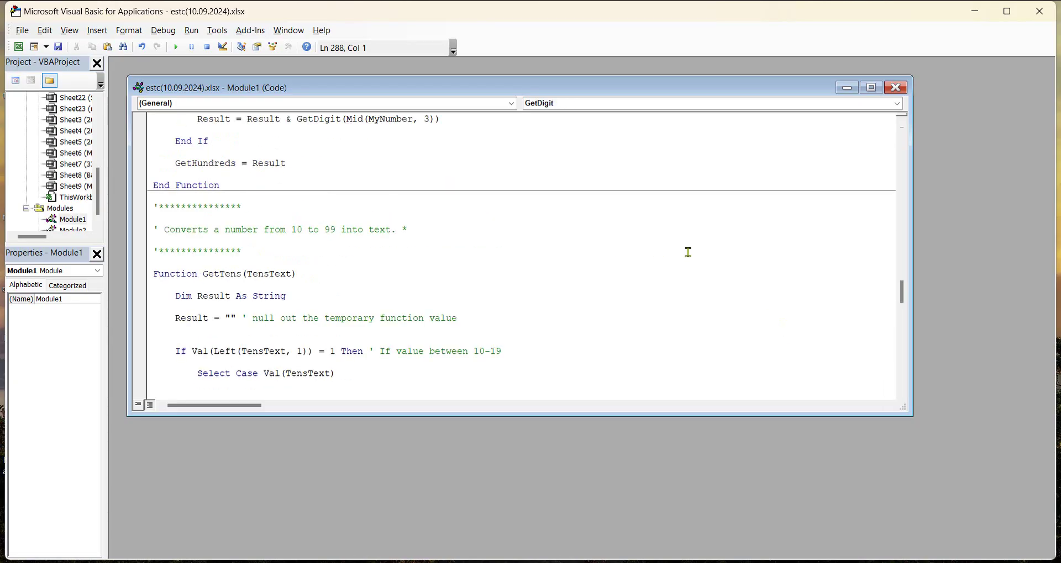
click(27, 34)
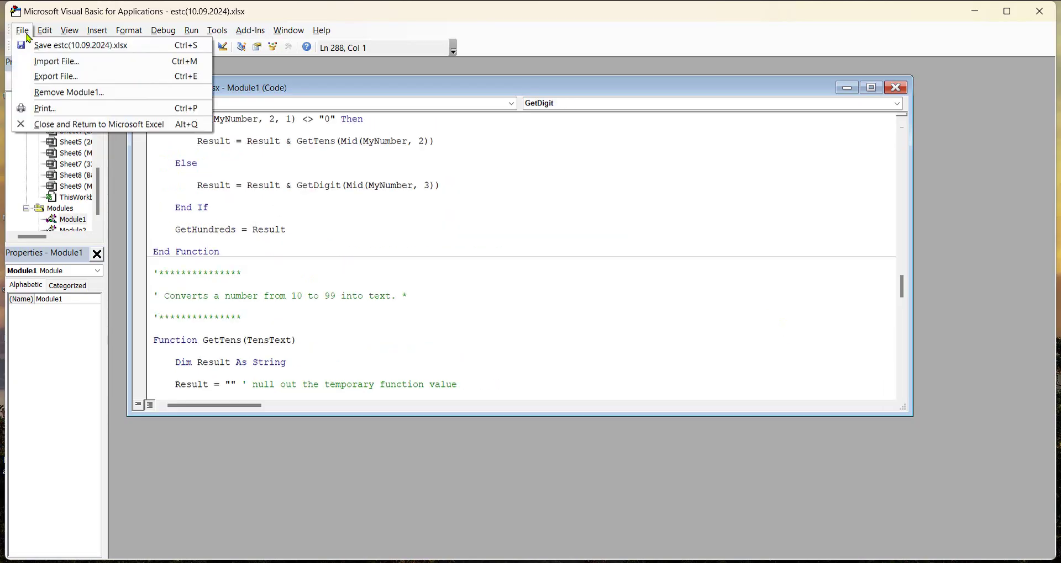
click(53, 48)
key(Return)
- Put the Module1 window away and return to the Battery Charger (2) estimate sheet
scroll(788, 176, up, 2)
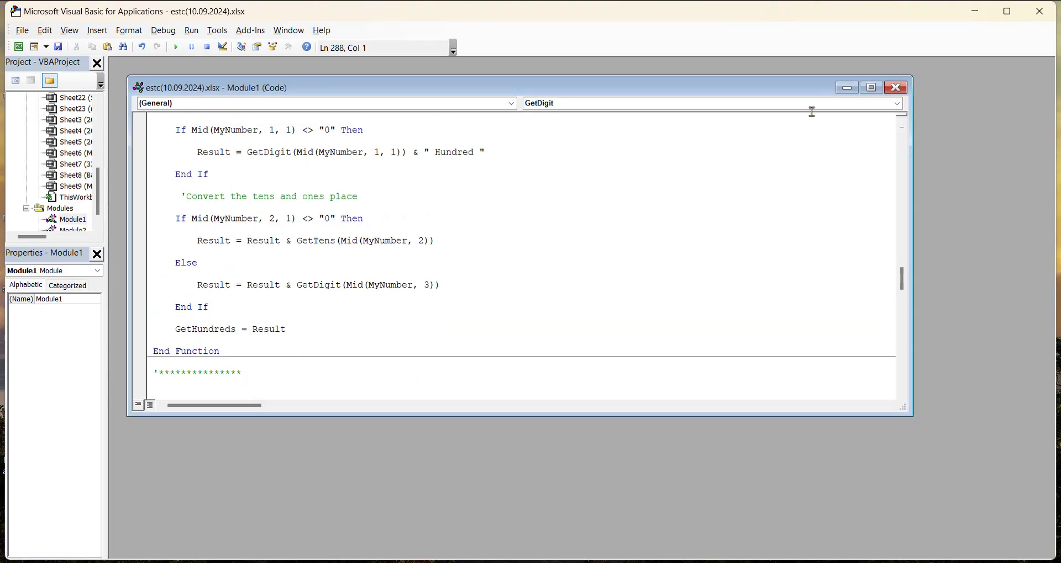
click(847, 88)
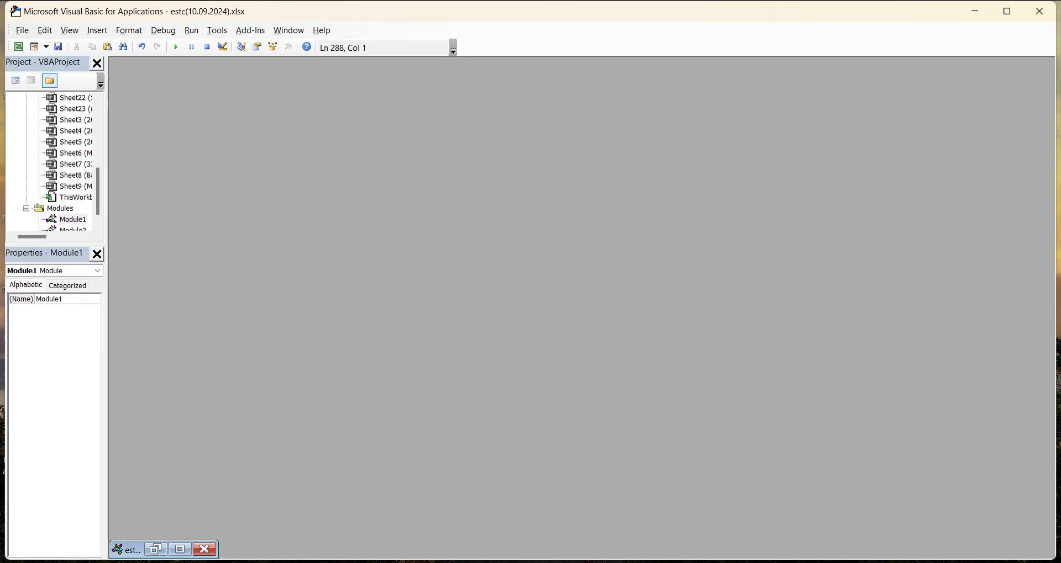
click(636, 513)
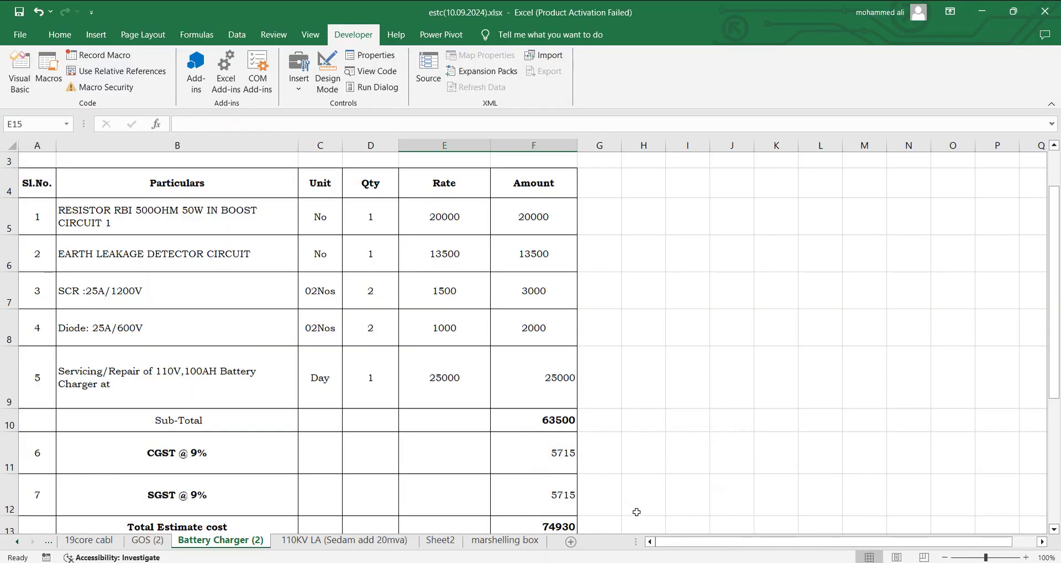
- Enter =+Spellamount(F10) in H12 so it reads Rupees Sixty Three Thousand Five Hundred Only
scroll(636, 512, down, 2)
scroll(610, 297, down, 1)
scroll(632, 330, up, 2)
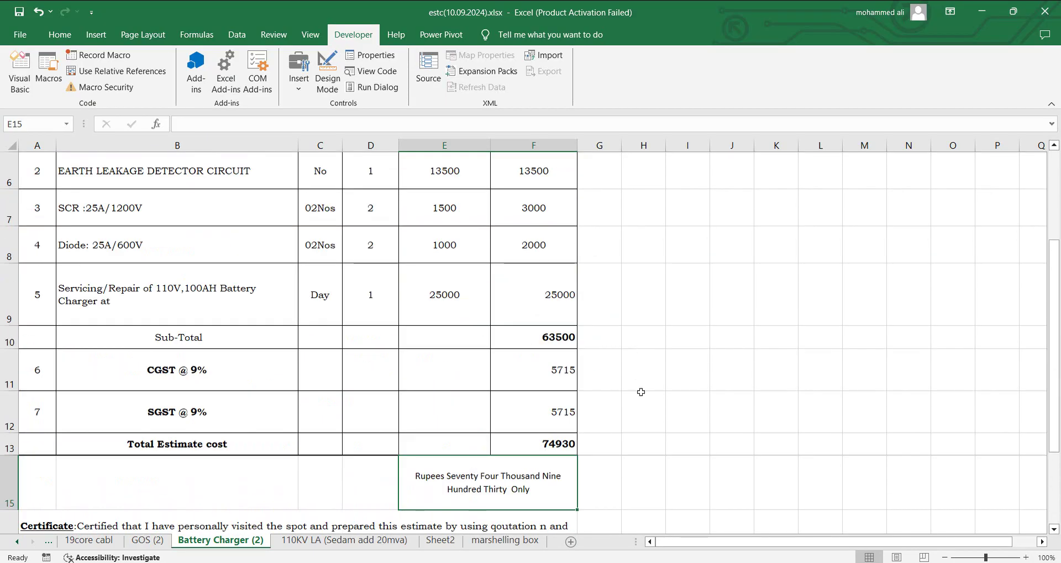
click(651, 417)
text(+sp)
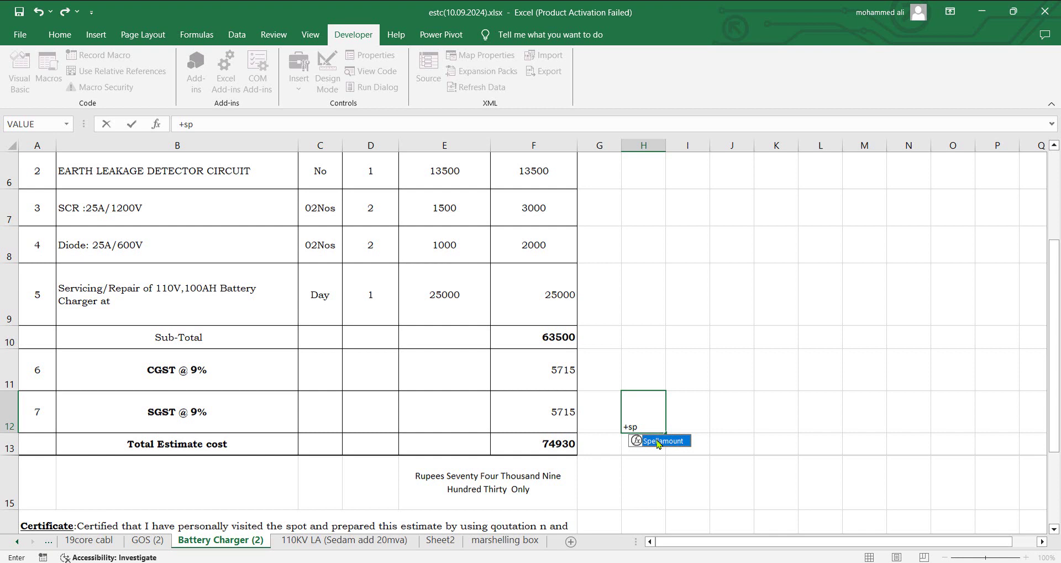
double_click(658, 442)
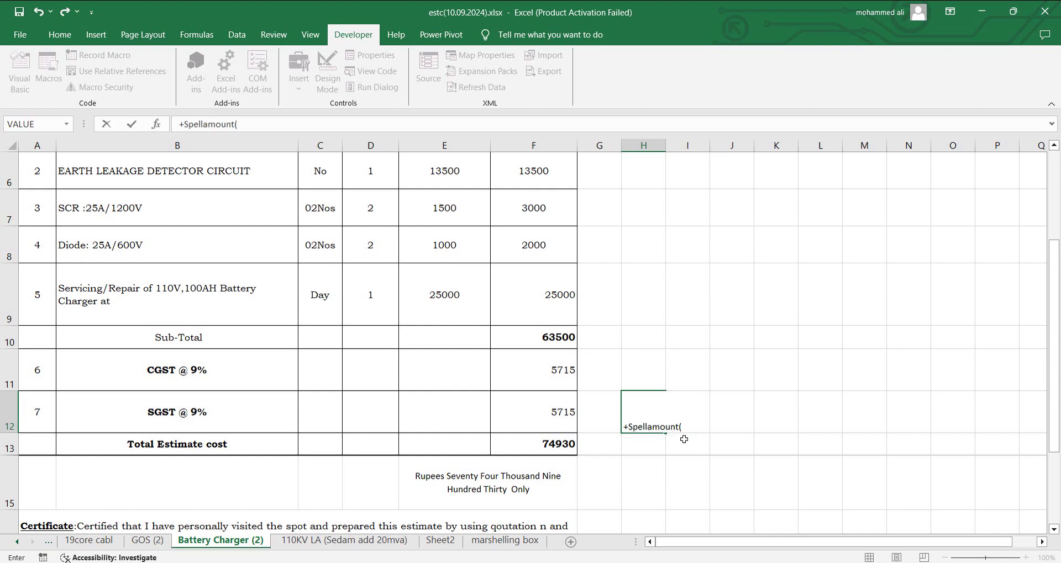
click(557, 336)
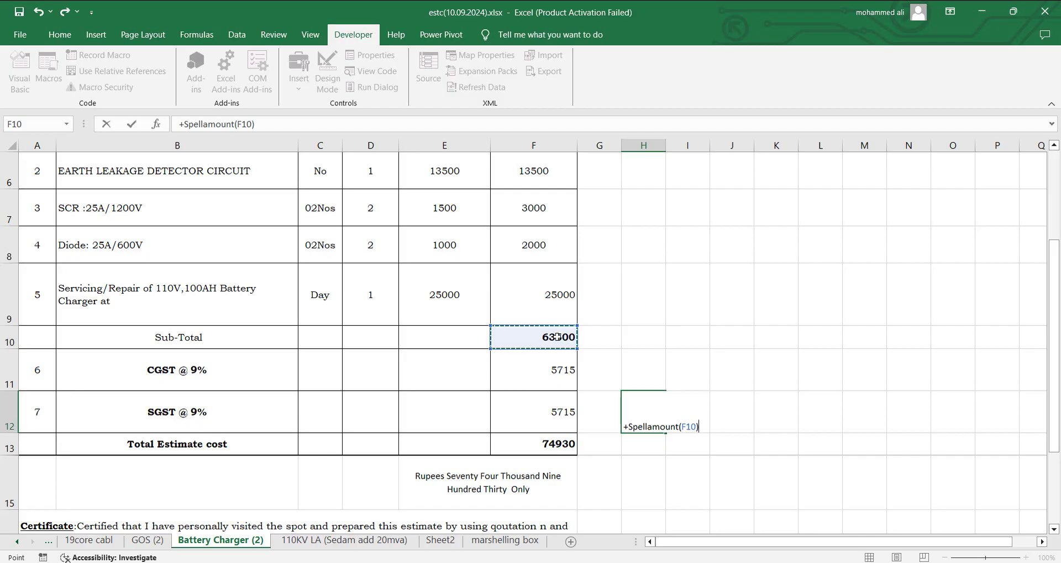
key(Return)
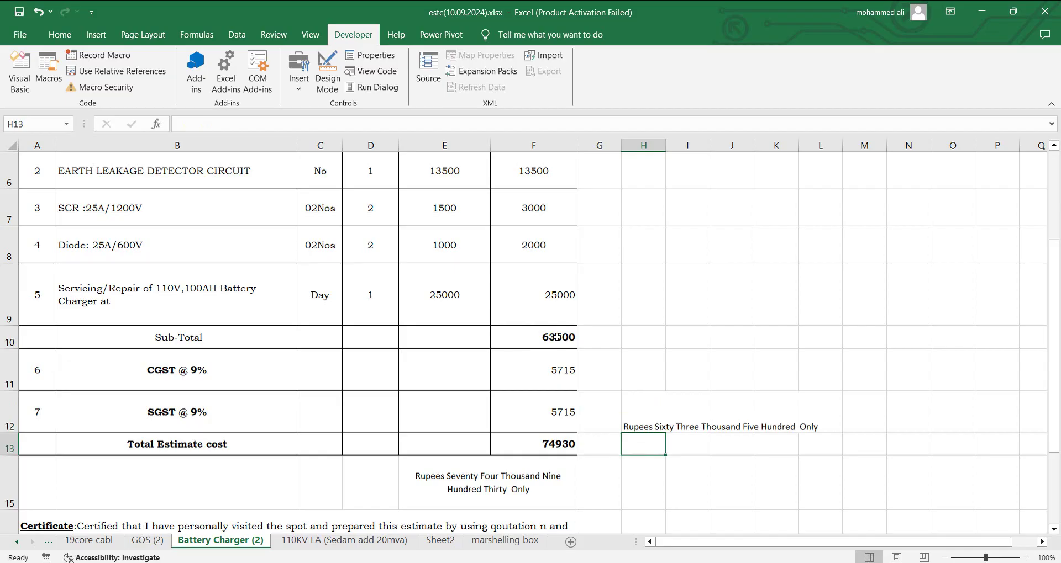
scroll(557, 336, up, 1)
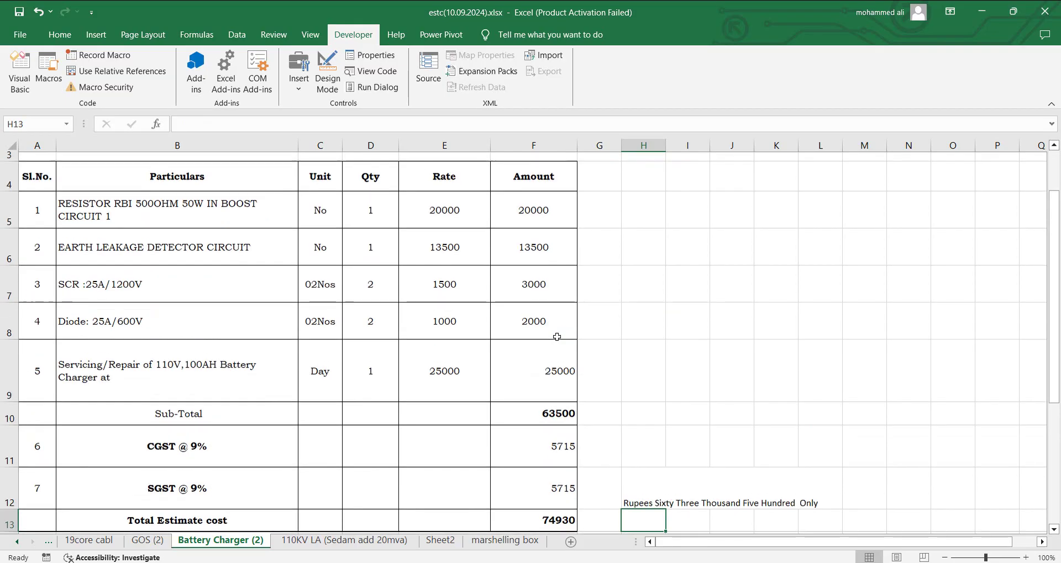
- Set the SCR rate in E7 to 2500, then 80000, and check the E15 words formula
click(423, 285)
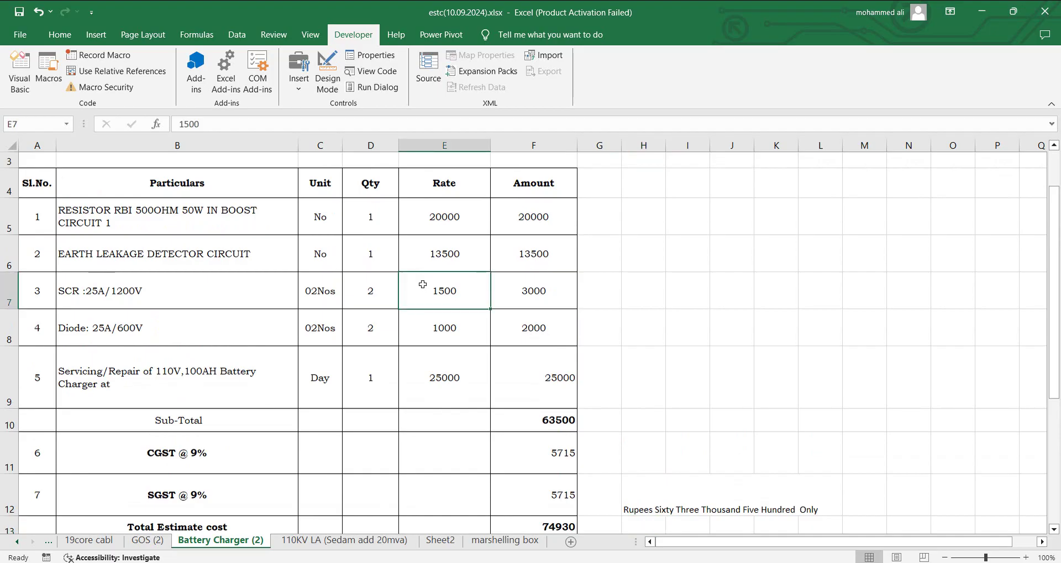
text(2500)
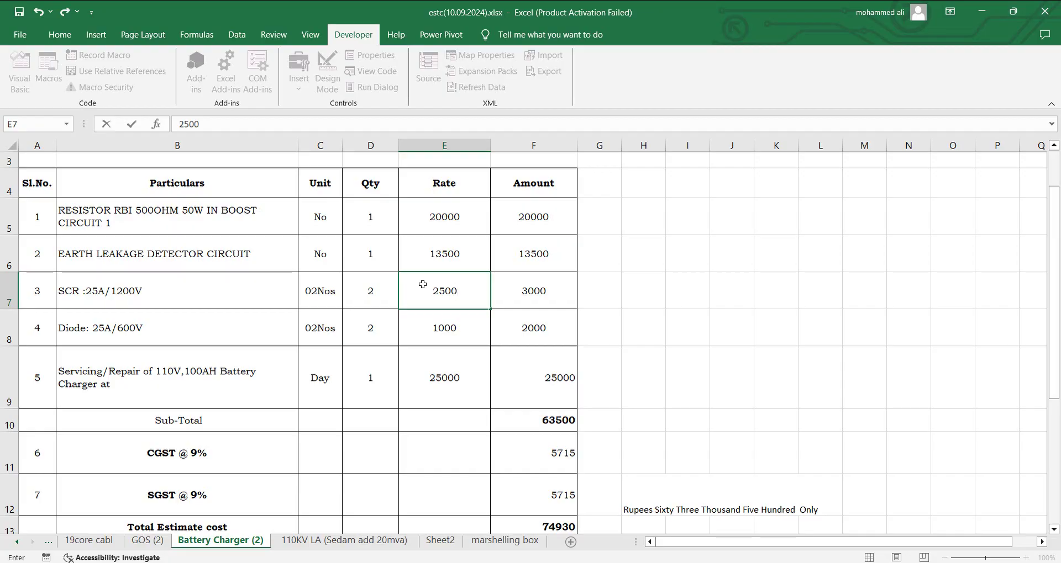
key(Tab)
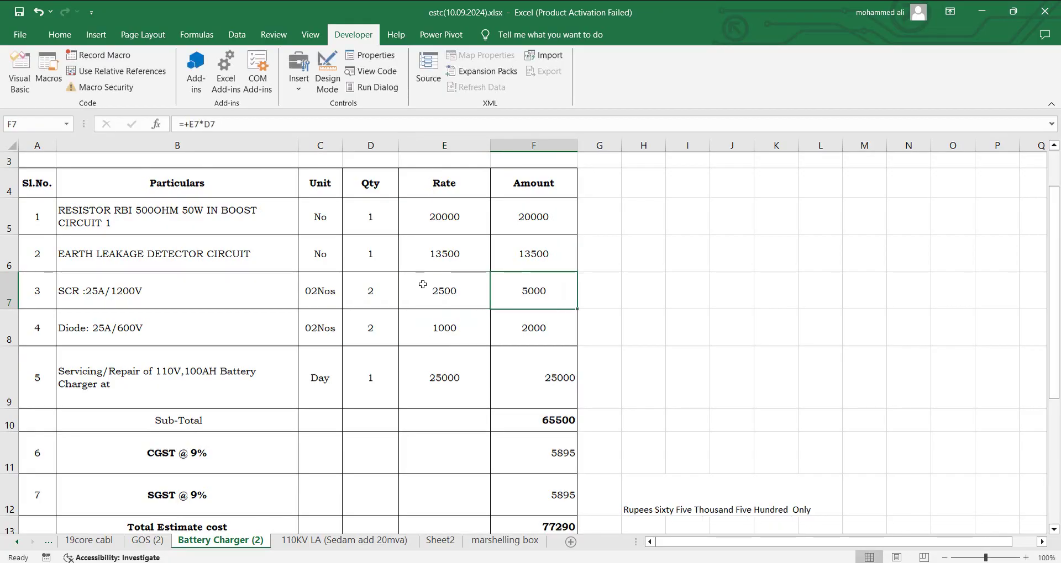
click(422, 285)
text(8)
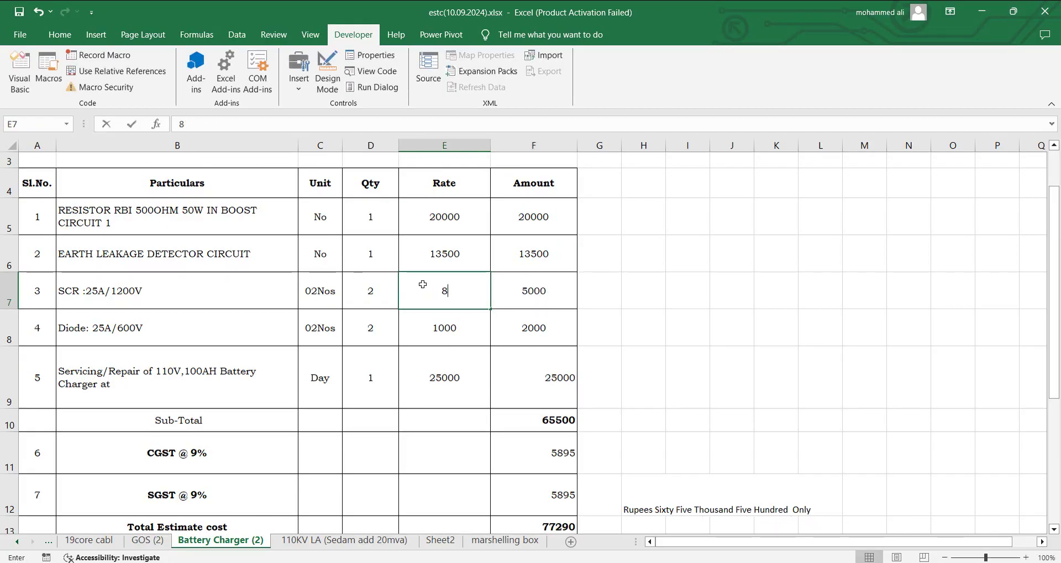
text(0000)
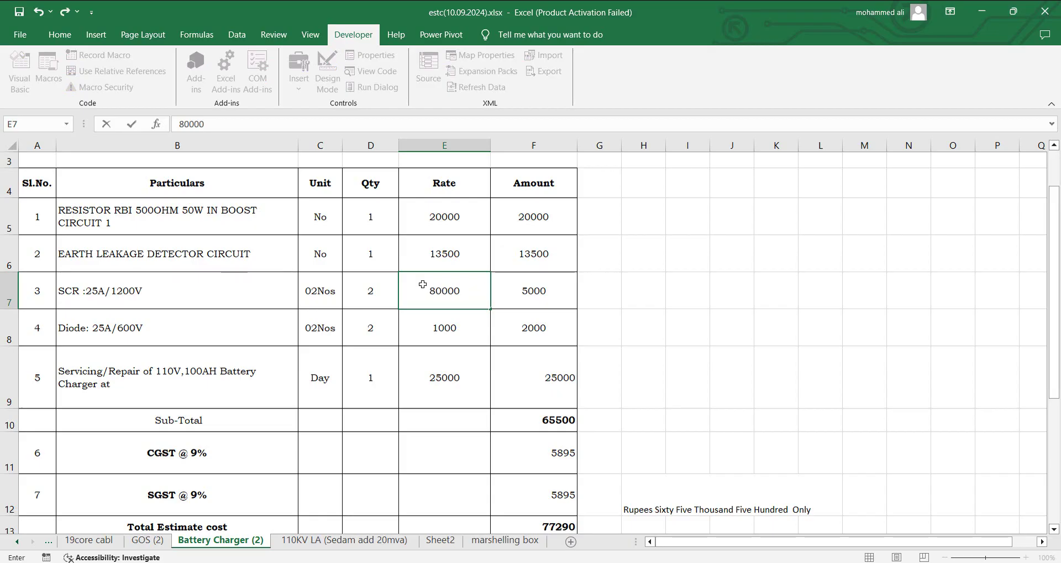
key(Return)
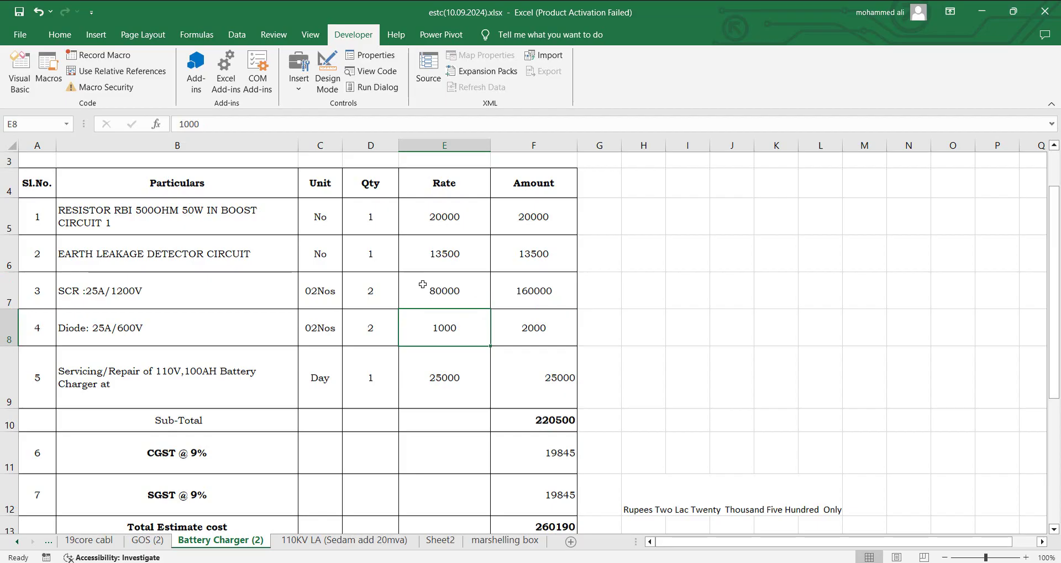
scroll(674, 438, down, 2)
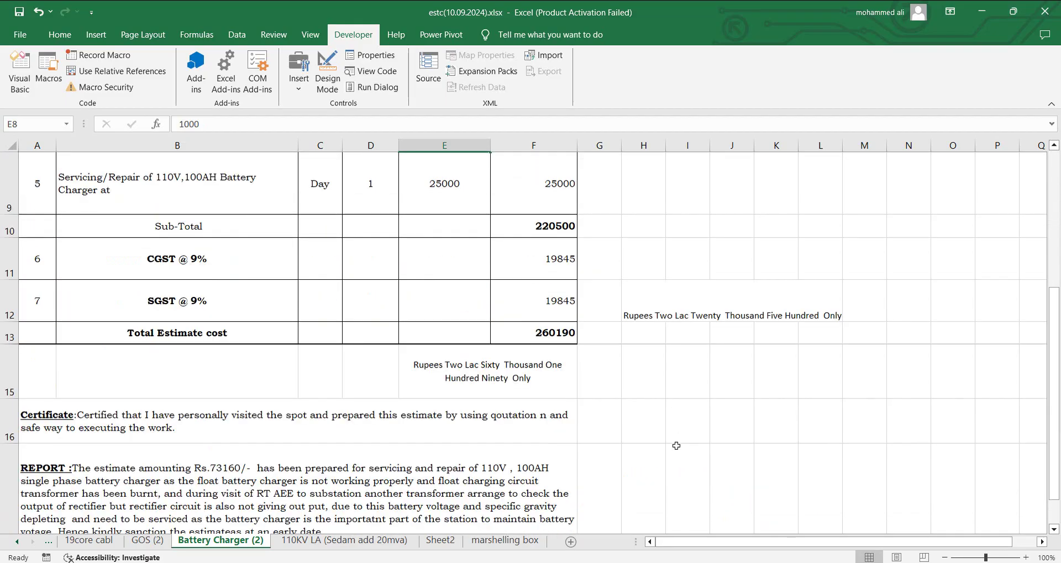
scroll(670, 298, down, 1)
scroll(606, 441, up, 1)
click(537, 369)
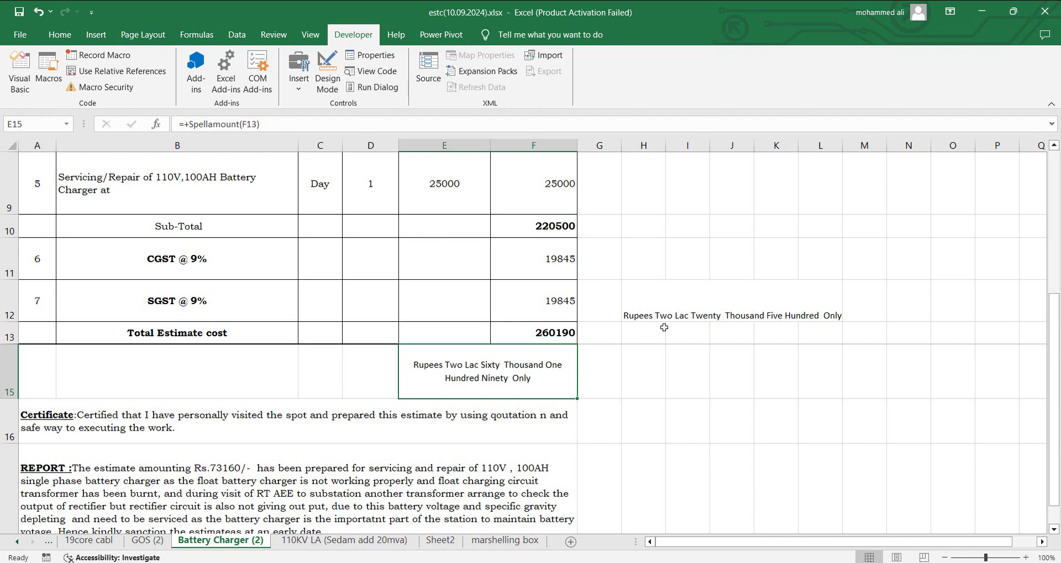
- Spell out item amounts with =+Spellamount(F5) from G5 down to G9 and widen column I
scroll(664, 327, up, 2)
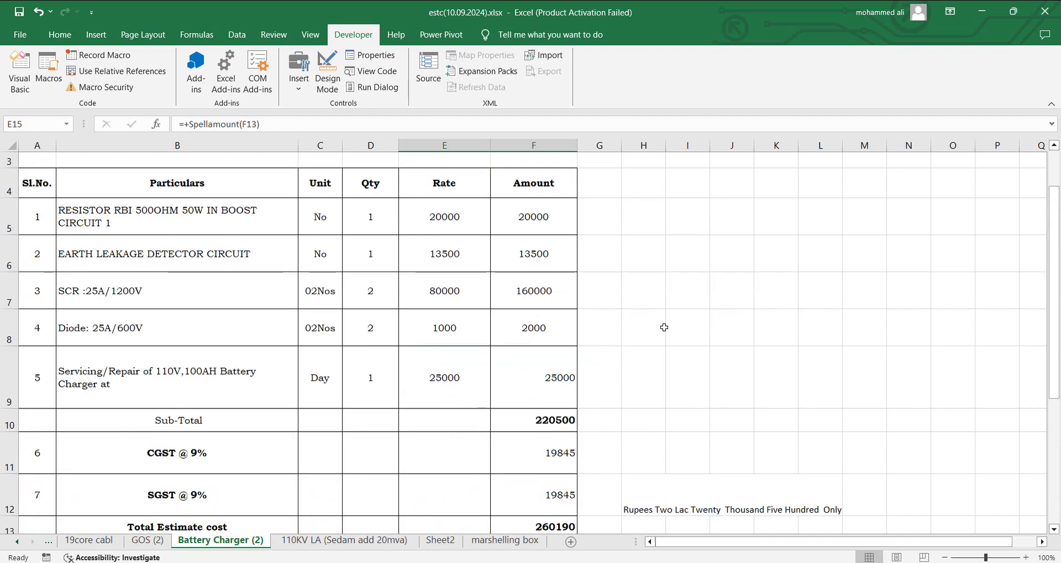
click(608, 228)
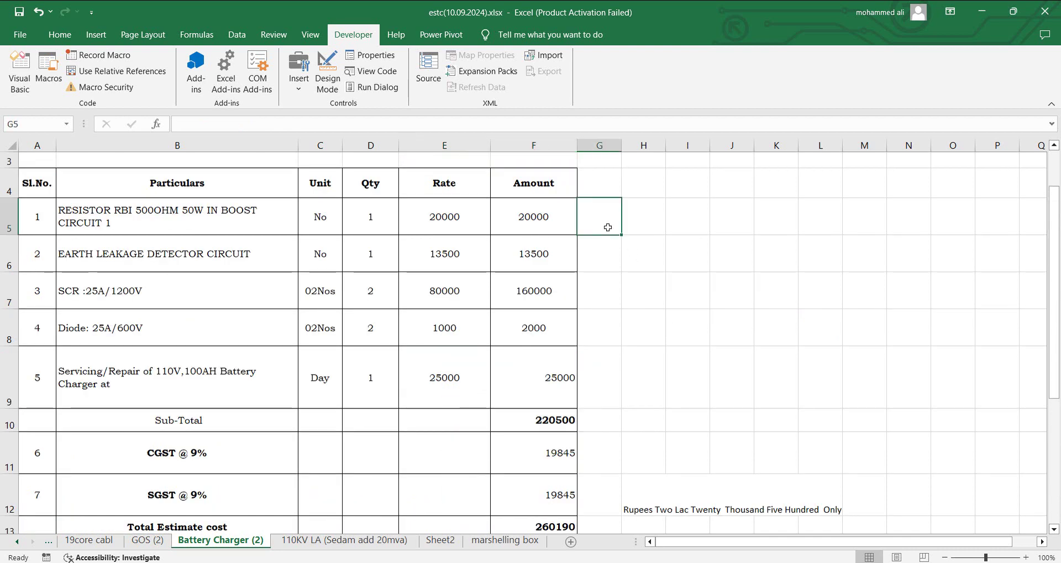
text(+)
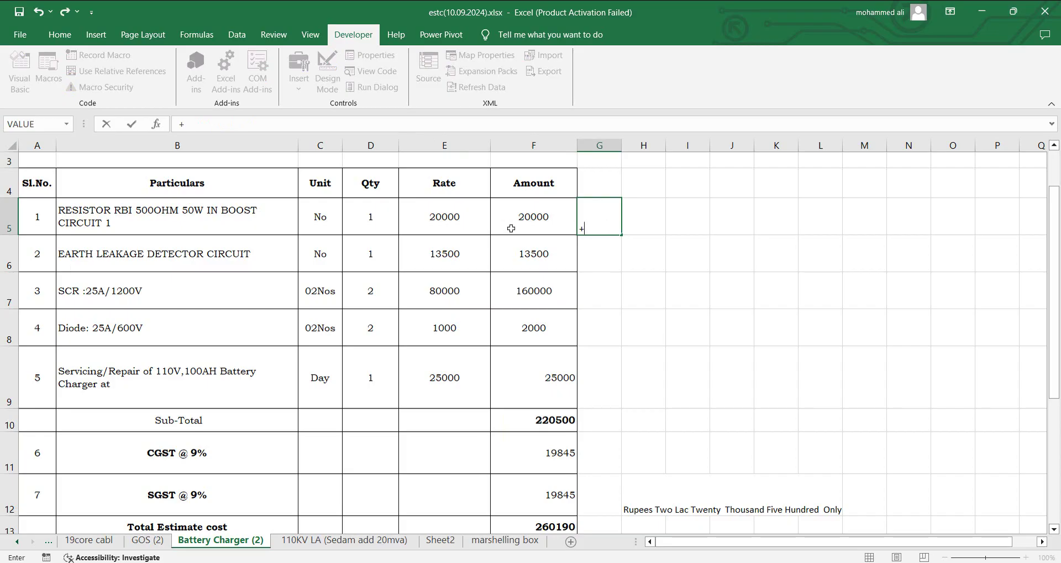
text(F)
text(p)
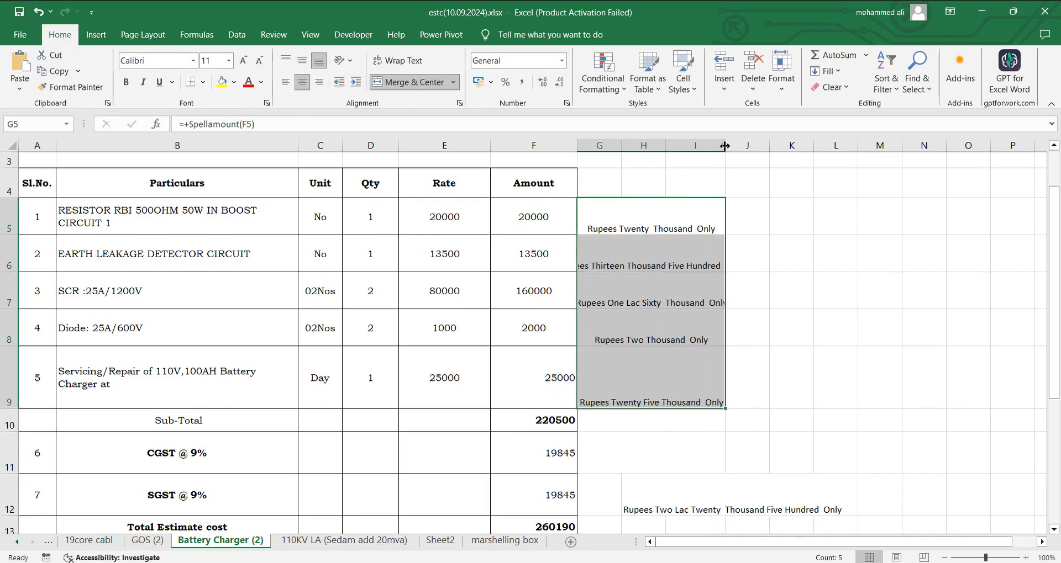
drag(710, 146, 780, 146)
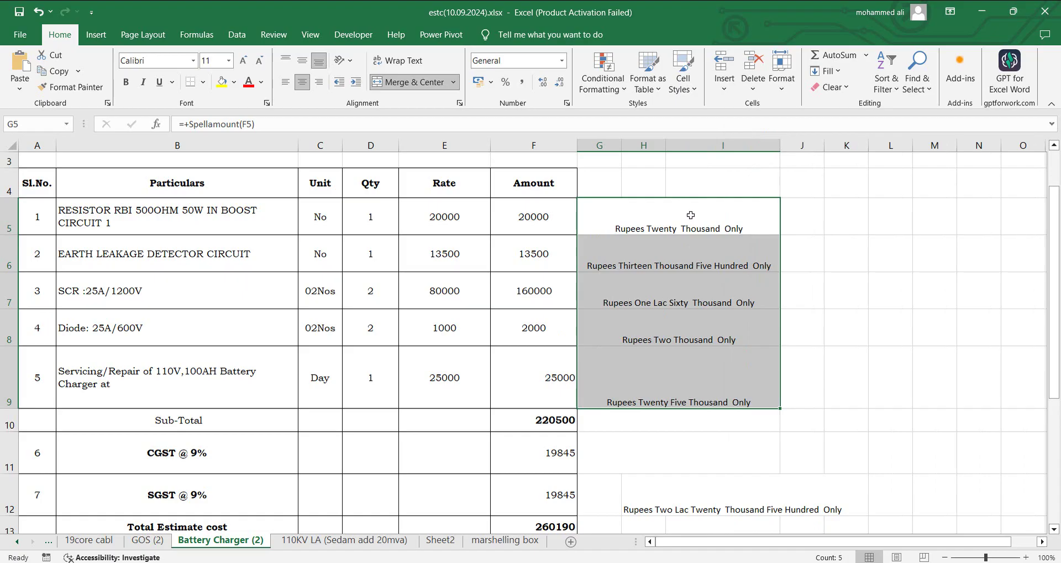
scroll(776, 378, down, 1)
click(768, 497)
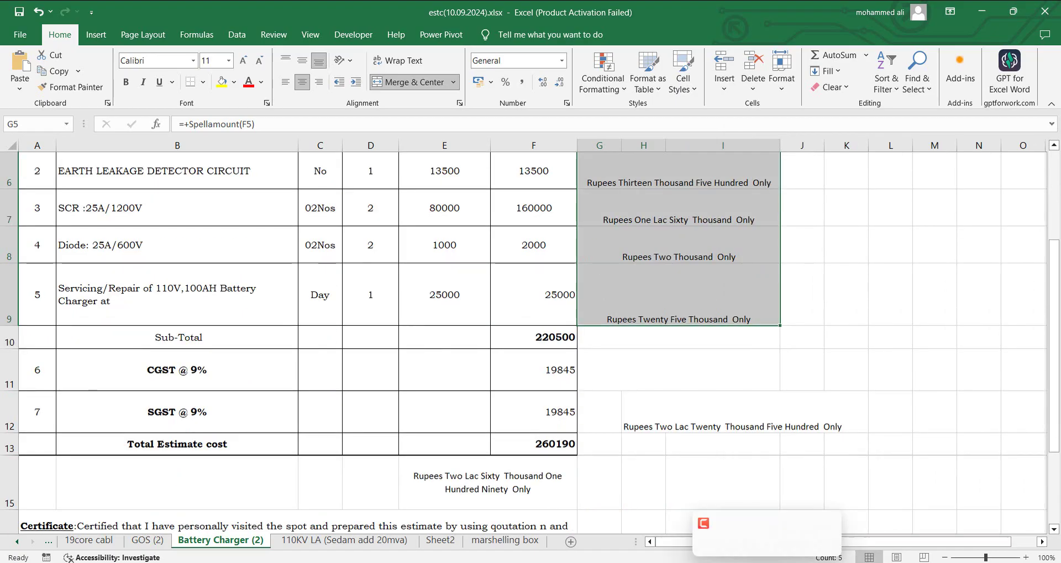